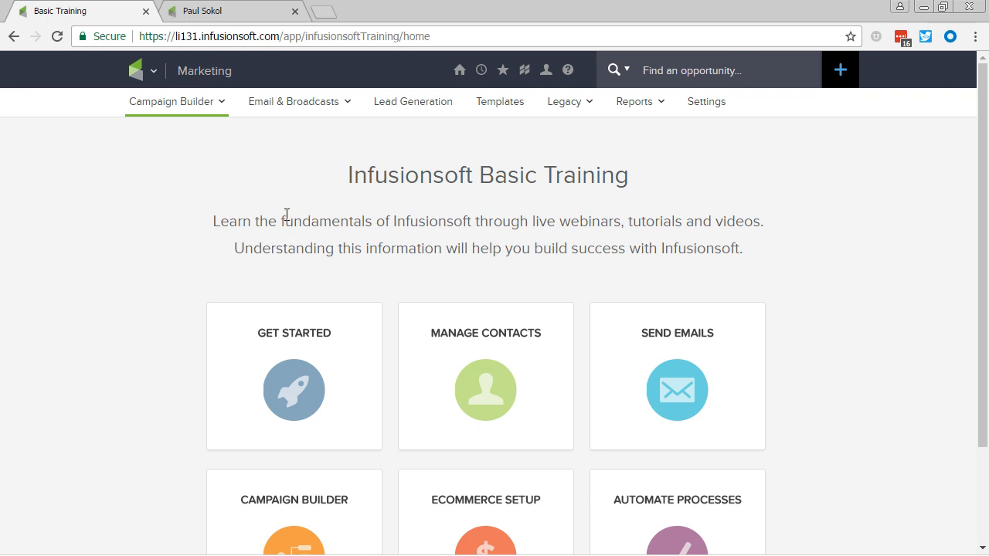
Open the Sales Pipeline page in the CRM settings to review the existing stages
{"action": "left_click", "coordinate": [142, 71]}
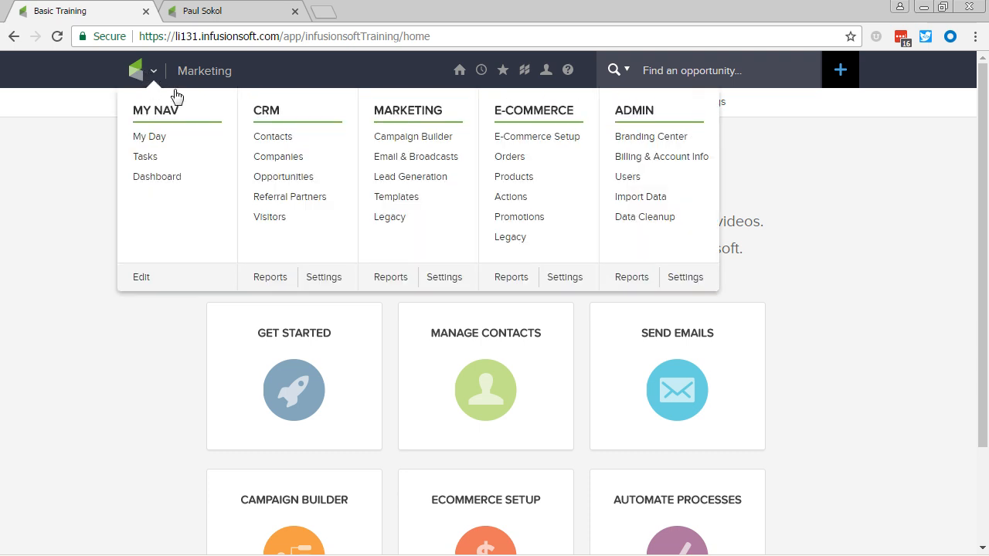
{"action": "left_click", "coordinate": [328, 280]}
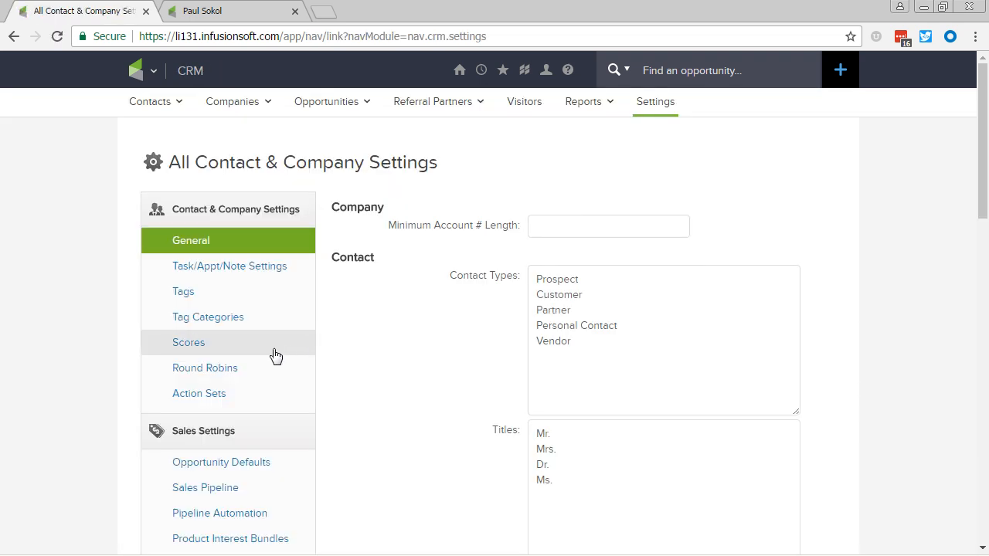
{"action": "left_click", "coordinate": [238, 488]}
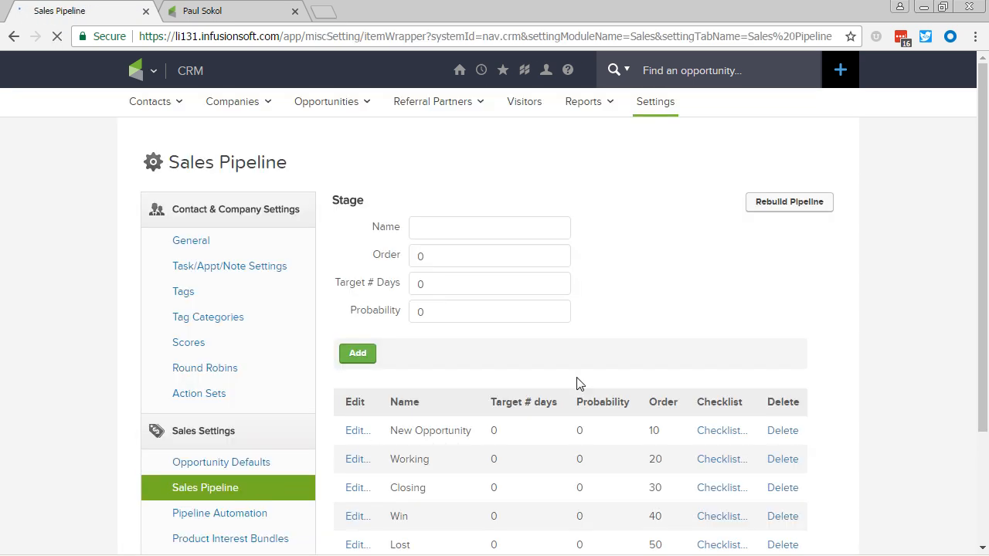
{"action": "scroll", "coordinate": [642, 324], "scroll_direction": "down", "scroll_amount": 1}
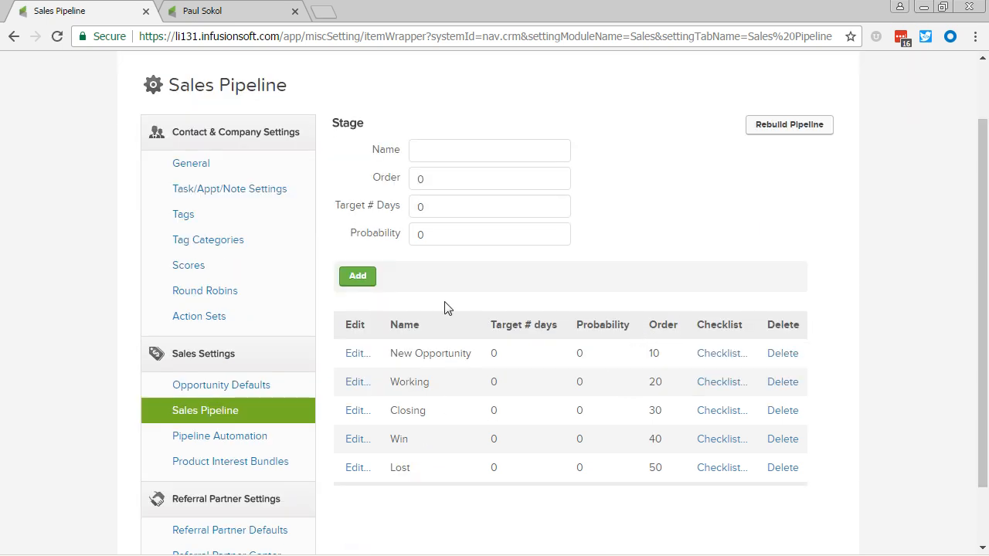
{"action": "scroll", "coordinate": [608, 456], "scroll_direction": "up", "scroll_amount": 1}
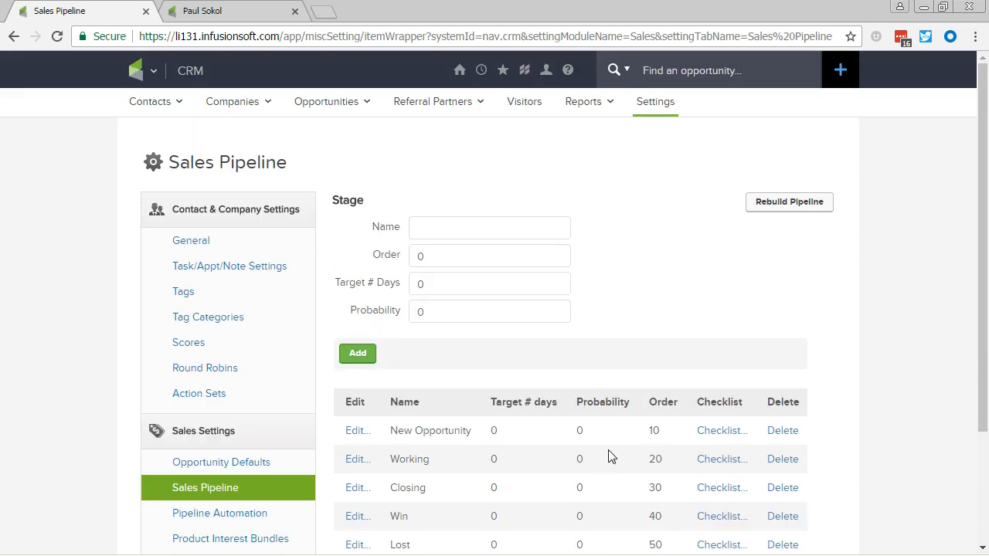
Update the New Opportunity stage with a target of 1 day and a probability of 10
{"action": "left_click", "coordinate": [358, 460]}
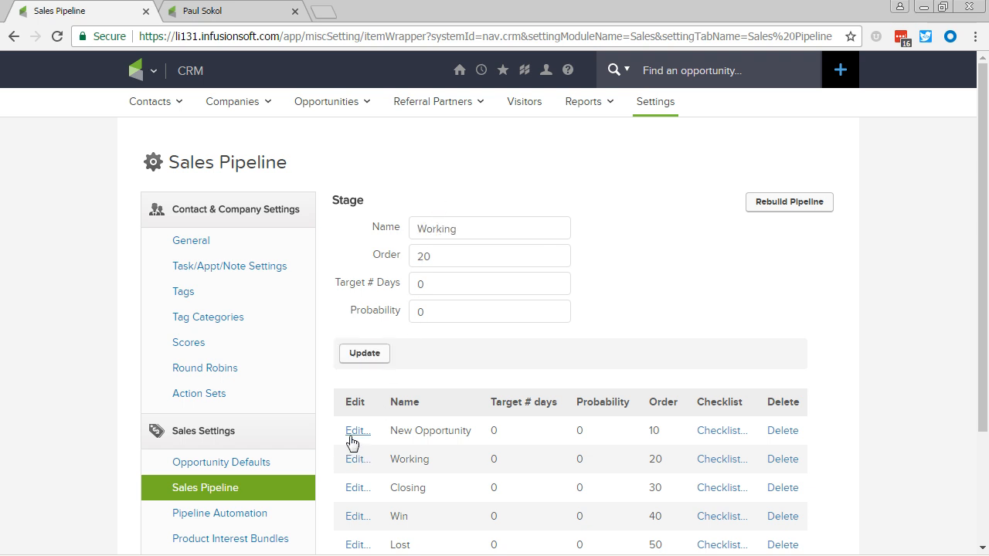
{"action": "left_click", "coordinate": [351, 436]}
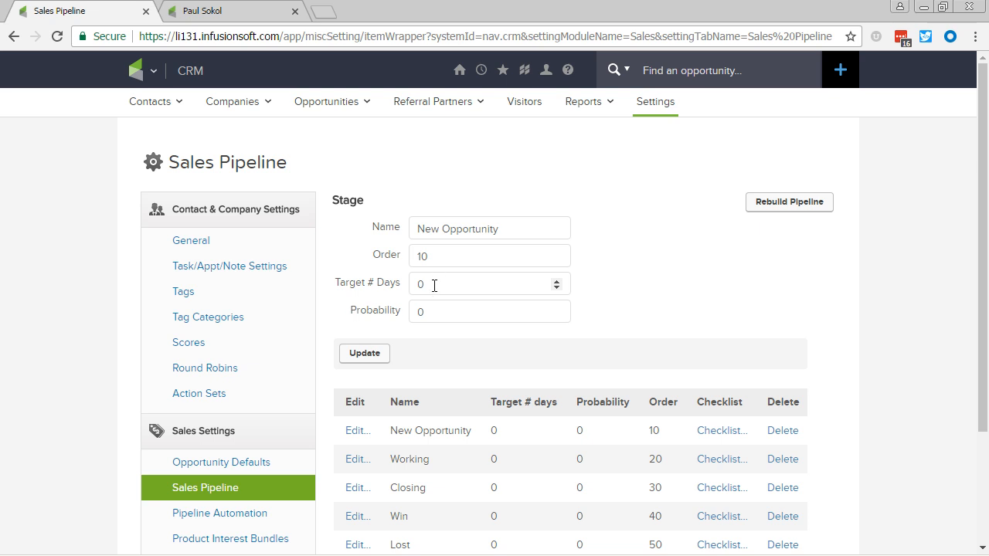
{"action": "left_click_drag", "start_coordinate": [428, 283], "coordinate": [399, 289]}
{"action": "type", "text": "1"}
{"action": "key", "text": "Tab"}
{"action": "type", "text": "10"}
{"action": "left_click_drag", "start_coordinate": [437, 283], "coordinate": [400, 283]}
{"action": "left_click", "coordinate": [448, 282]}
{"action": "left_click", "coordinate": [367, 354]}
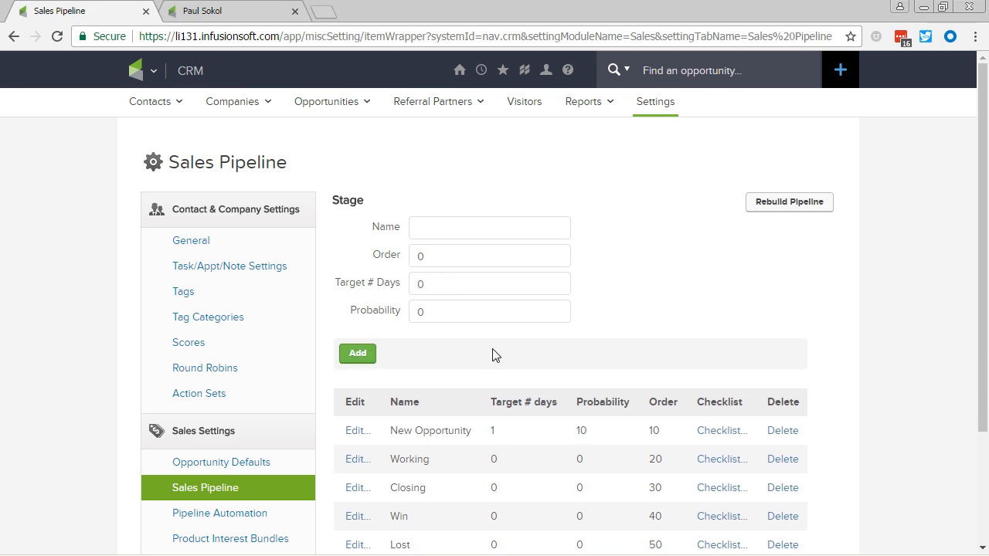
Rename the Working stage to Contacting, with a target of 7 days and a probability of 25, and save it
{"action": "left_click", "coordinate": [356, 461]}
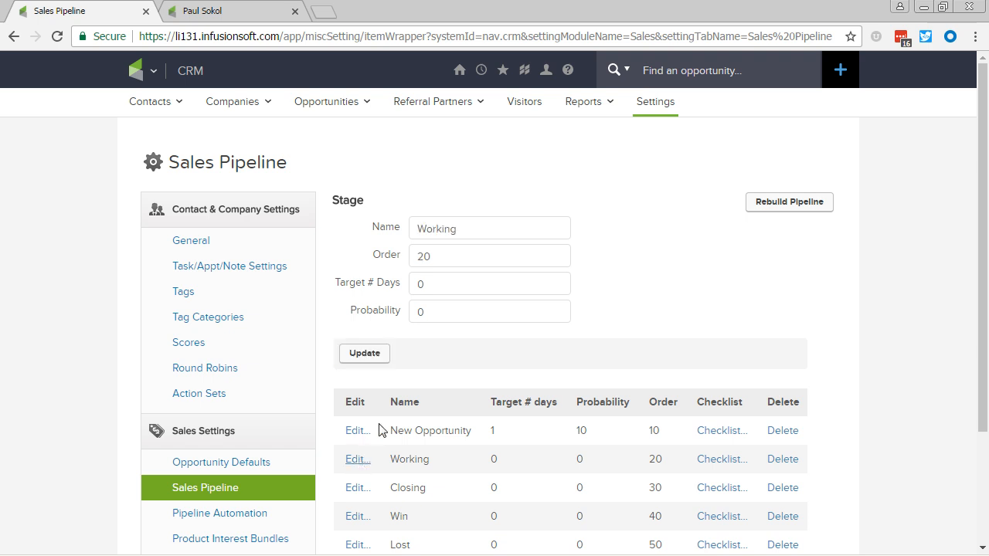
{"action": "double_click", "coordinate": [479, 233]}
{"action": "type", "text": "Contacting"}
{"action": "key", "text": "Tab"}
{"action": "key", "text": "Tab"}
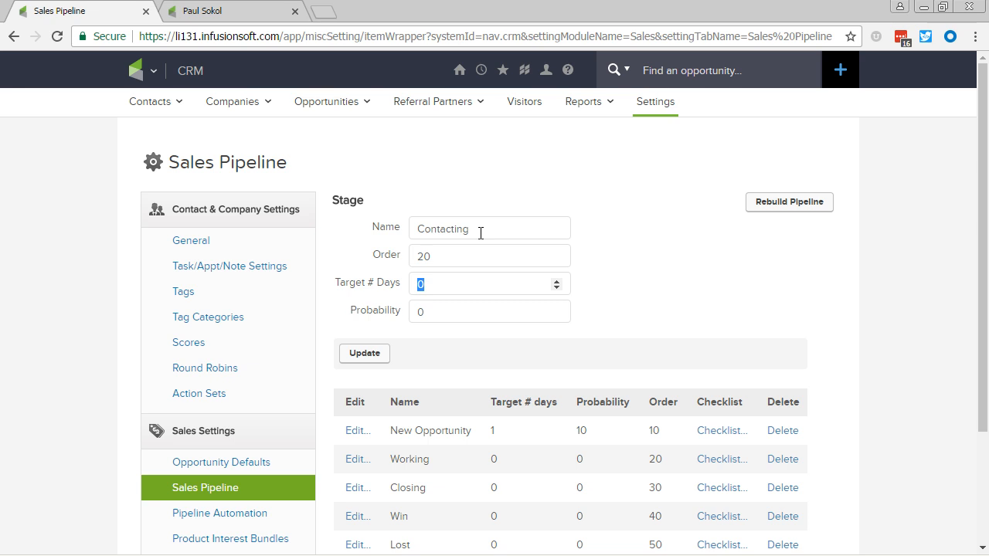
{"action": "type", "text": "7"}
{"action": "key", "text": "Tab"}
{"action": "type", "text": "25"}
{"action": "left_click", "coordinate": [375, 358]}
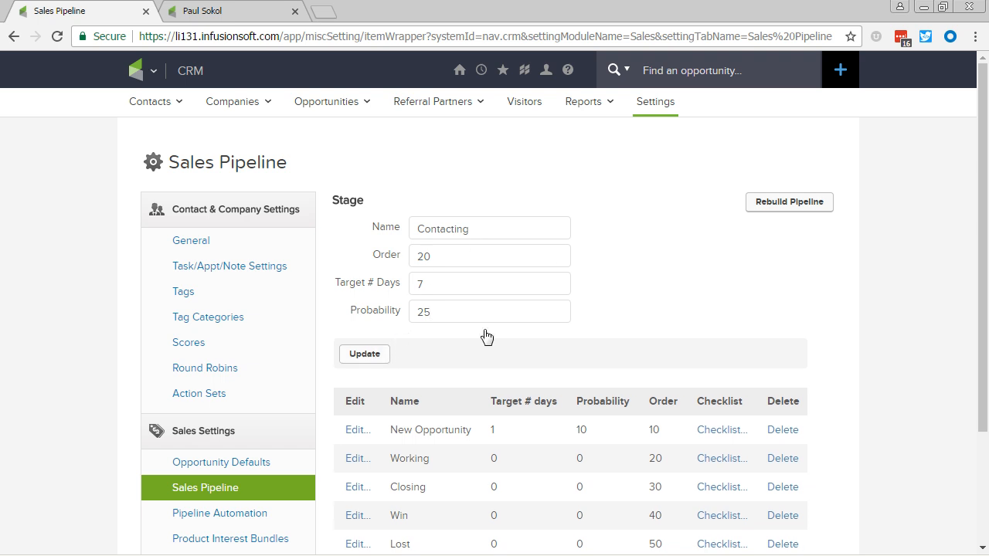
Rename the Closing stage to Engaging, with a target of 7 days and a probability of 35, and save it
{"action": "left_click", "coordinate": [356, 492]}
{"action": "left_click", "coordinate": [474, 228]}
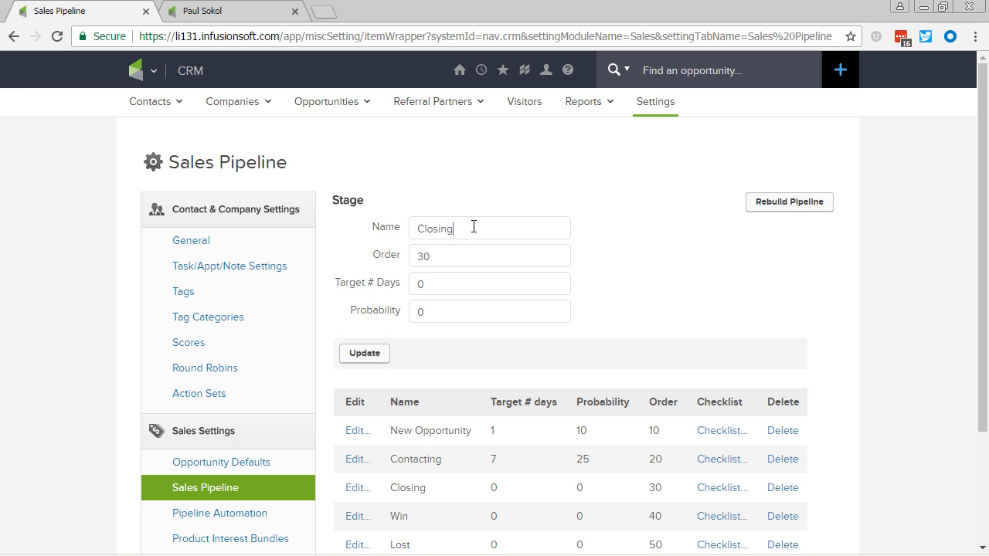
{"action": "double_click", "coordinate": [474, 227]}
{"action": "type", "text": "Engaging"}
{"action": "key", "text": "Tab"}
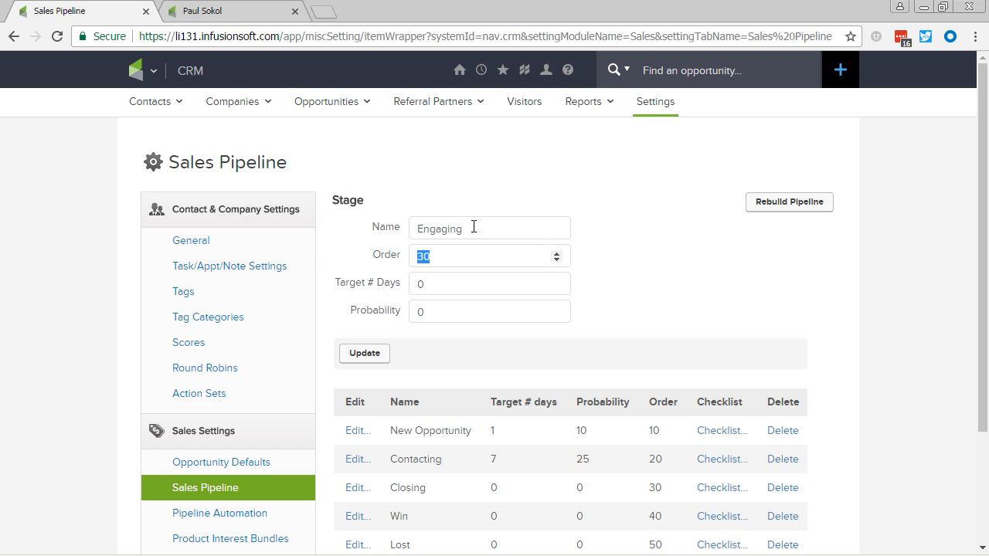
{"action": "key", "text": "Tab"}
{"action": "type", "text": "7"}
{"action": "key", "text": "Tab"}
{"action": "type", "text": "35"}
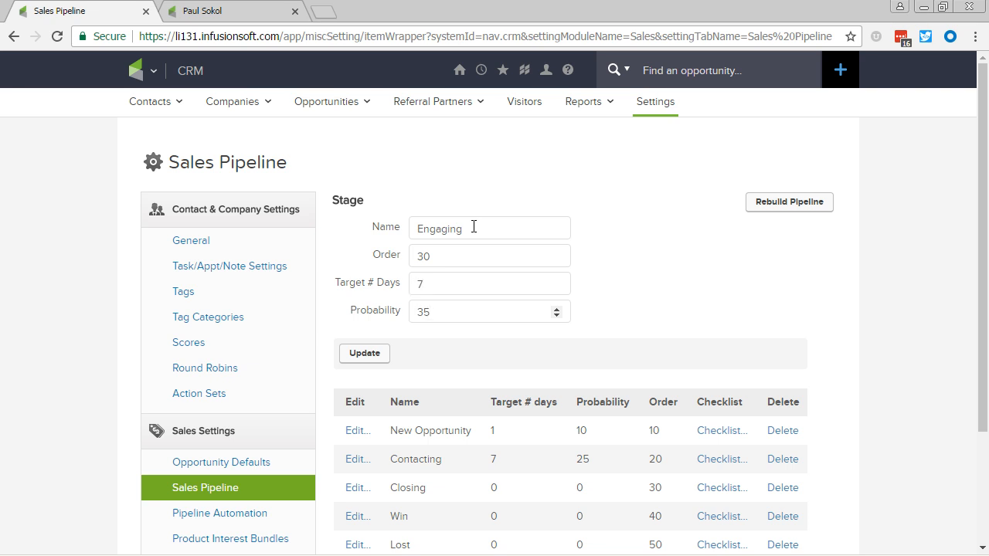
{"action": "left_click", "coordinate": [372, 358]}
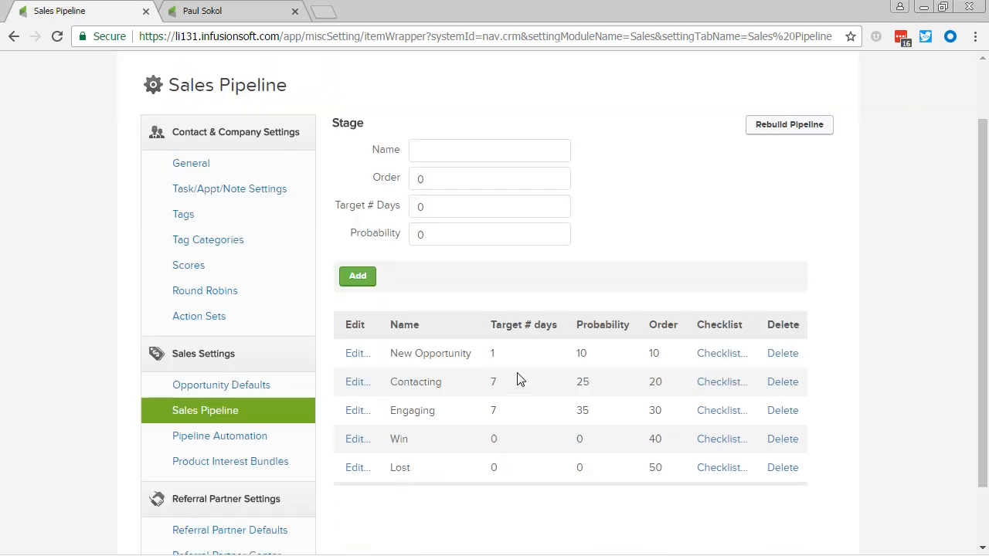
Rename the Win stage to Qualified, with a target of 7 days and a probability of 50, and save it
{"action": "left_click", "coordinate": [359, 442]}
{"action": "double_click", "coordinate": [476, 151]}
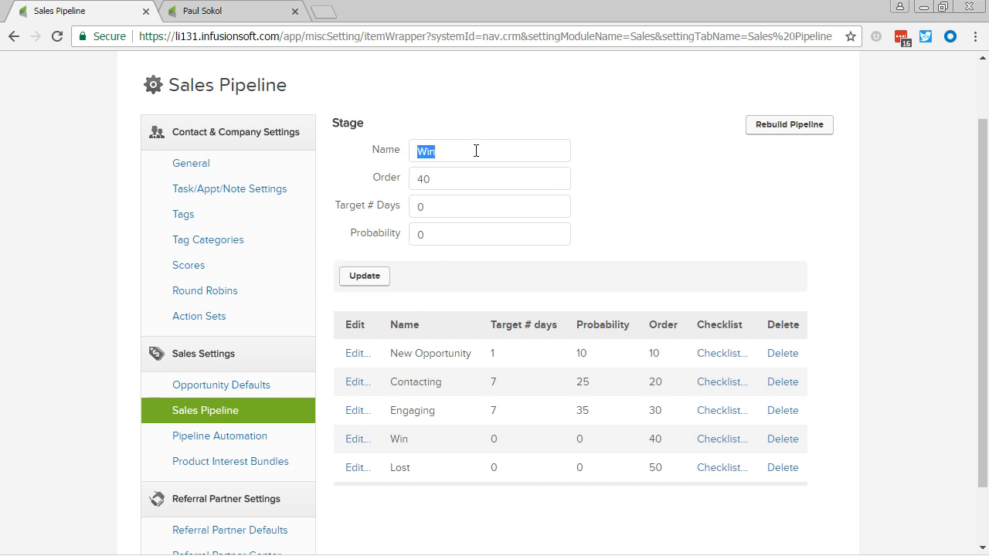
{"action": "type", "text": "Qualified"}
{"action": "key", "text": "Tab"}
{"action": "key", "text": "Tab"}
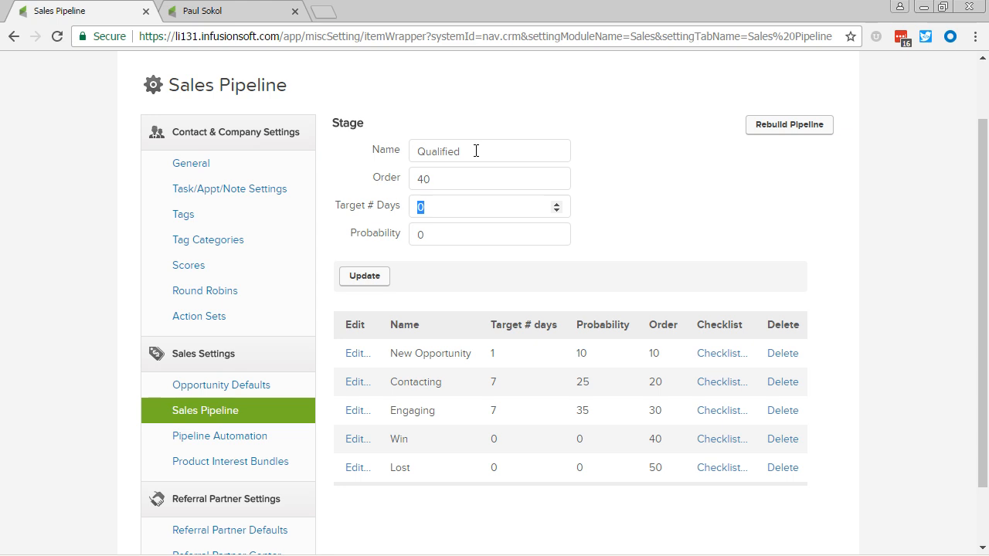
{"action": "type", "text": "7"}
{"action": "key", "text": "Tab"}
{"action": "type", "text": "50"}
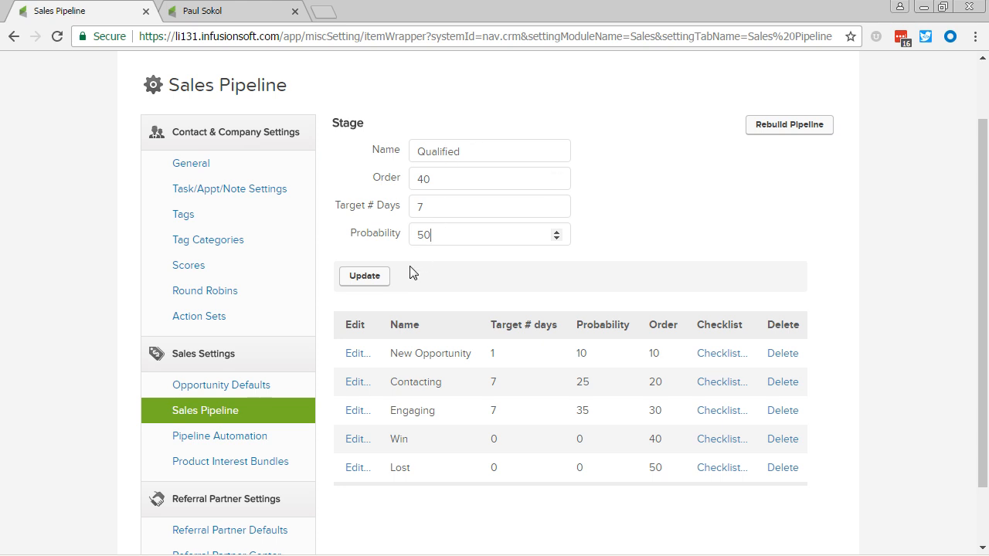
{"action": "left_click", "coordinate": [363, 277]}
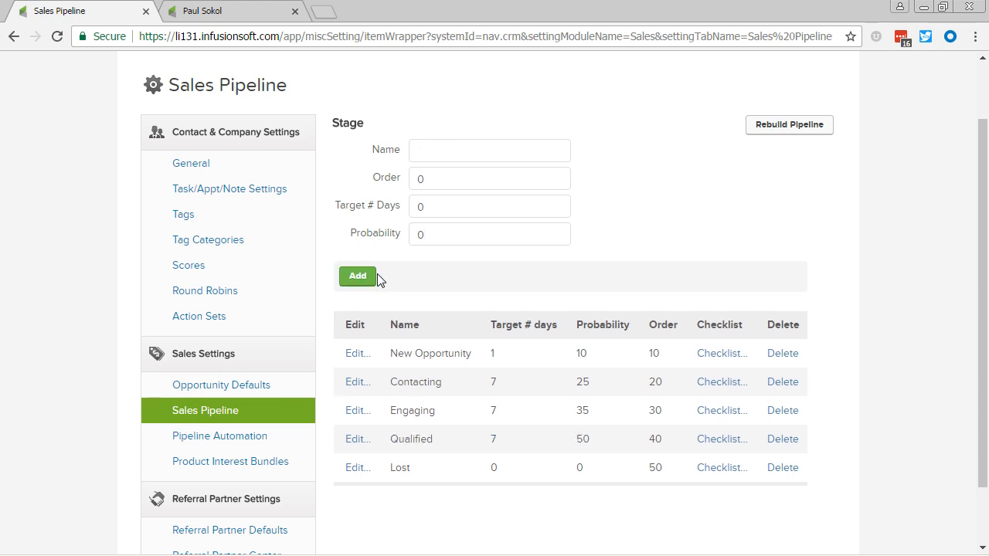
Rename the Lost stage to Quote Sent, with a target of 7 days and a probability of 60, and save it
{"action": "left_click", "coordinate": [356, 468]}
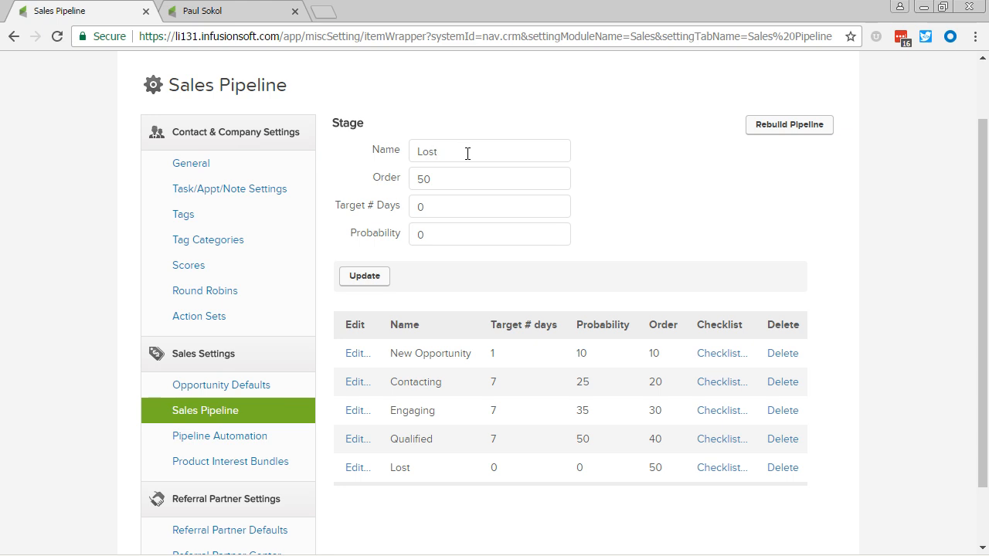
{"action": "double_click", "coordinate": [467, 153]}
{"action": "type", "text": "Quote Sent"}
{"action": "key", "text": "Tab"}
{"action": "key", "text": "Tab"}
{"action": "type", "text": "7"}
{"action": "key", "text": "Tab"}
{"action": "type", "text": "60"}
{"action": "left_click", "coordinate": [364, 276]}
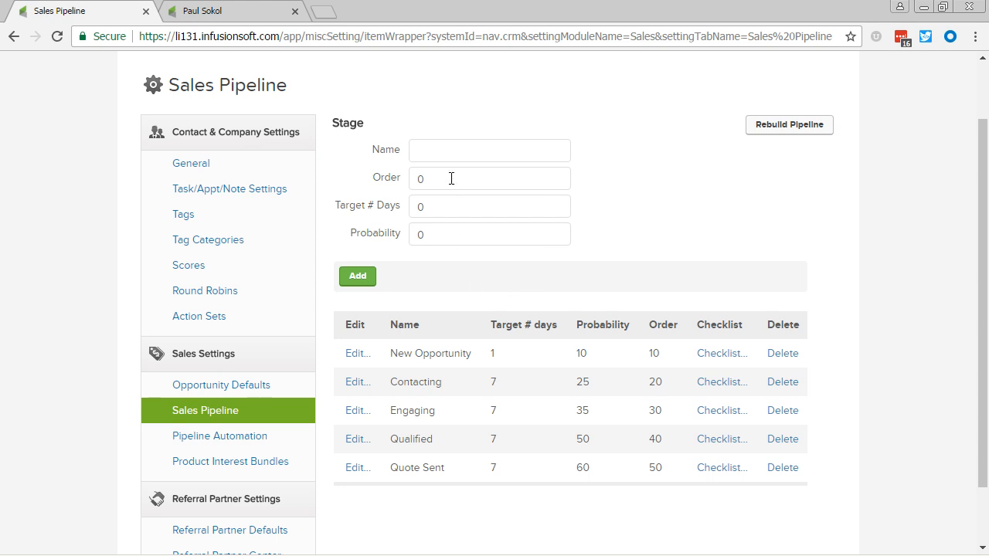
Add a Quote Finalizing stage with order 70, a target of 7 days and a probability of 75
{"action": "left_click", "coordinate": [444, 153]}
{"action": "type", "text": "Quote Finalizing"}
{"action": "key", "text": "Tab"}
{"action": "type", "text": "70"}
{"action": "key", "text": "Tab"}
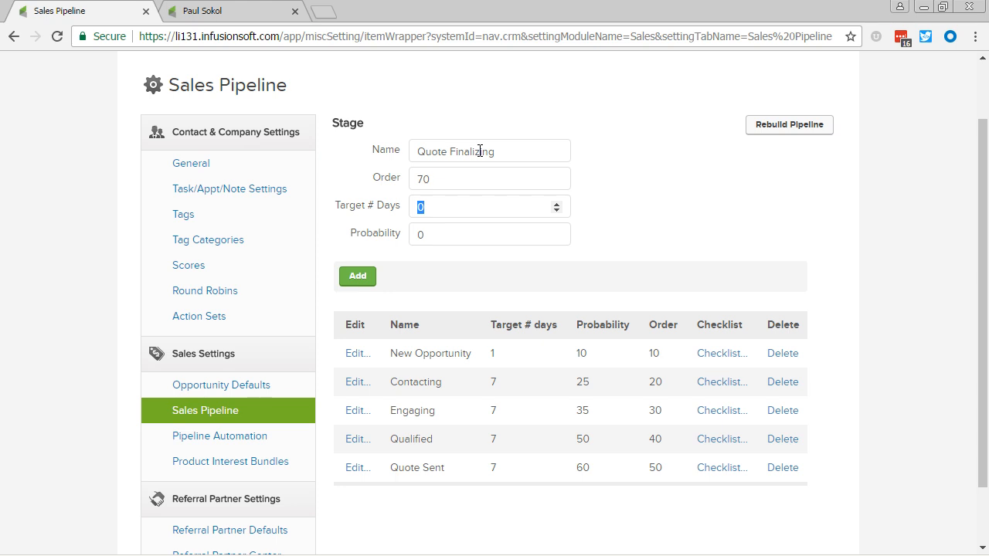
{"action": "type", "text": "7"}
{"action": "key", "text": "Tab"}
{"action": "type", "text": "75"}
{"action": "left_click", "coordinate": [370, 279]}
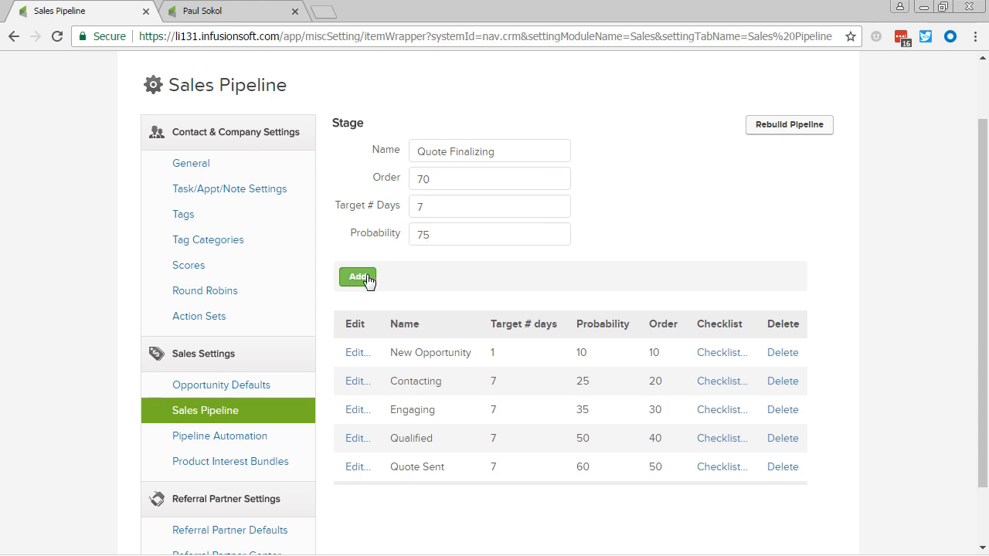
Set the Quote Finalizing stage's order to 60 and save the update
{"action": "type", "text": "Quote Accepted"}
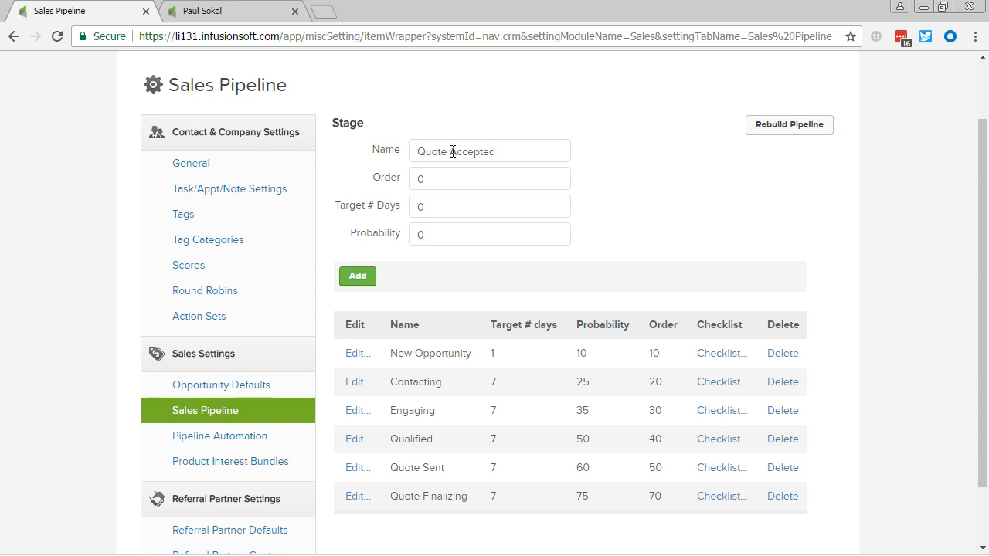
{"action": "key", "text": "Tab"}
{"action": "left_click", "coordinate": [357, 502]}
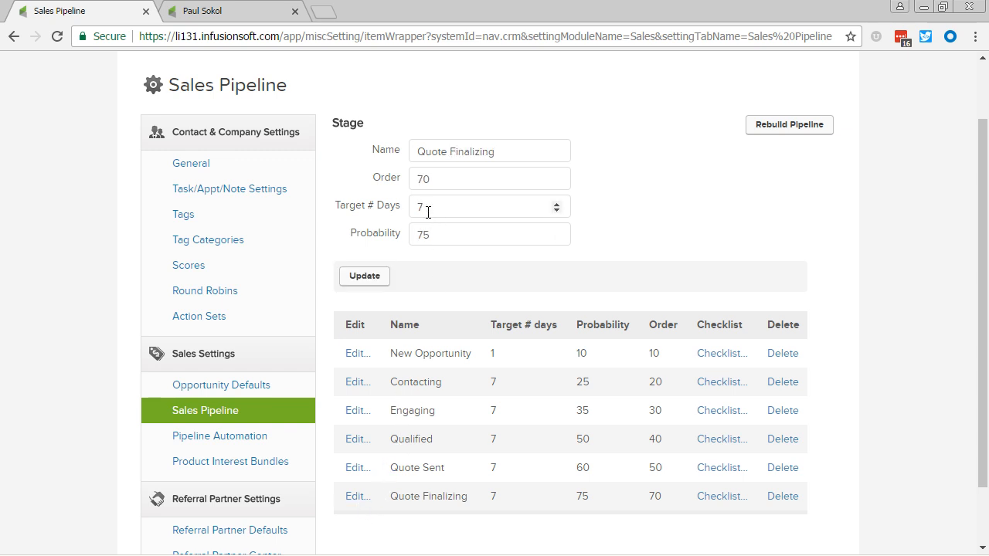
{"action": "left_click", "coordinate": [425, 183]}
{"action": "key", "text": "BackSpace"}
{"action": "type", "text": "6"}
{"action": "left_click", "coordinate": [375, 283]}
Add a Quote Accepted stage with order 70, a target of 7 days and a probability of 95
{"action": "left_click", "coordinate": [439, 159]}
{"action": "type", "text": "Quote Accepted"}
{"action": "key", "text": "Tab"}
{"action": "type", "text": "70"}
{"action": "key", "text": "Tab"}
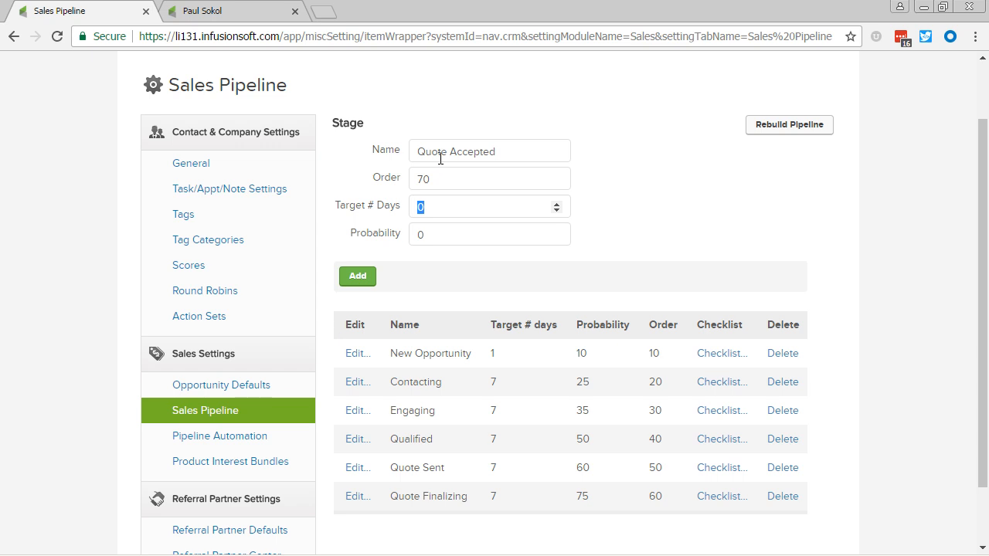
{"action": "type", "text": "7"}
{"action": "key", "text": "Tab"}
{"action": "type", "text": "95"}
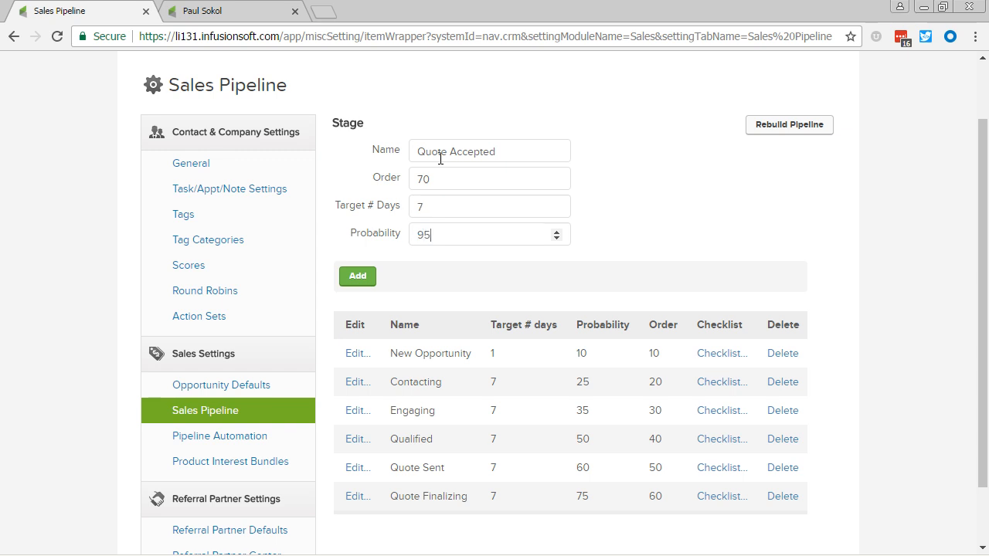
{"action": "left_click", "coordinate": [361, 276]}
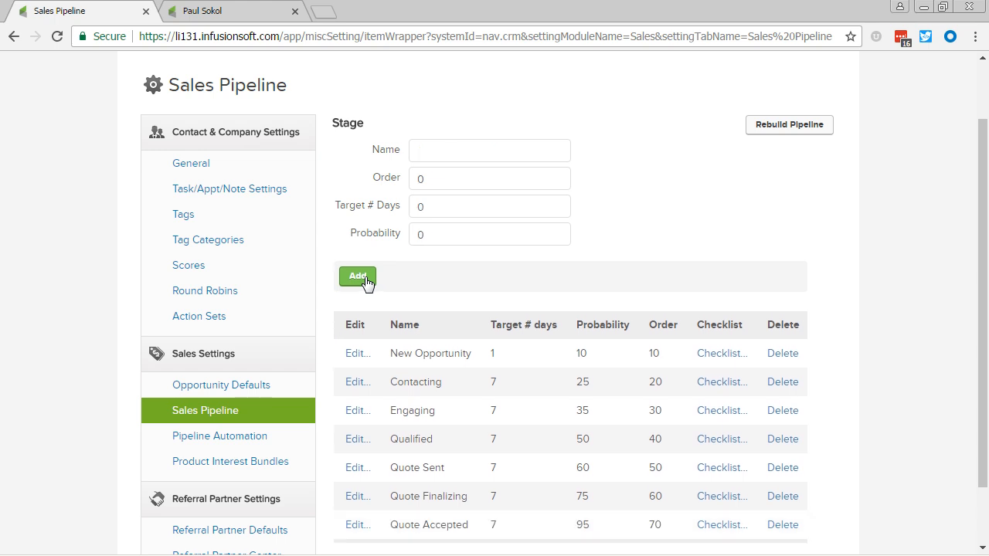
Add a Deposit Secured (Win) stage with order 80 and a probability of 100
{"action": "type", "text": "Deposit Secured (Win"}
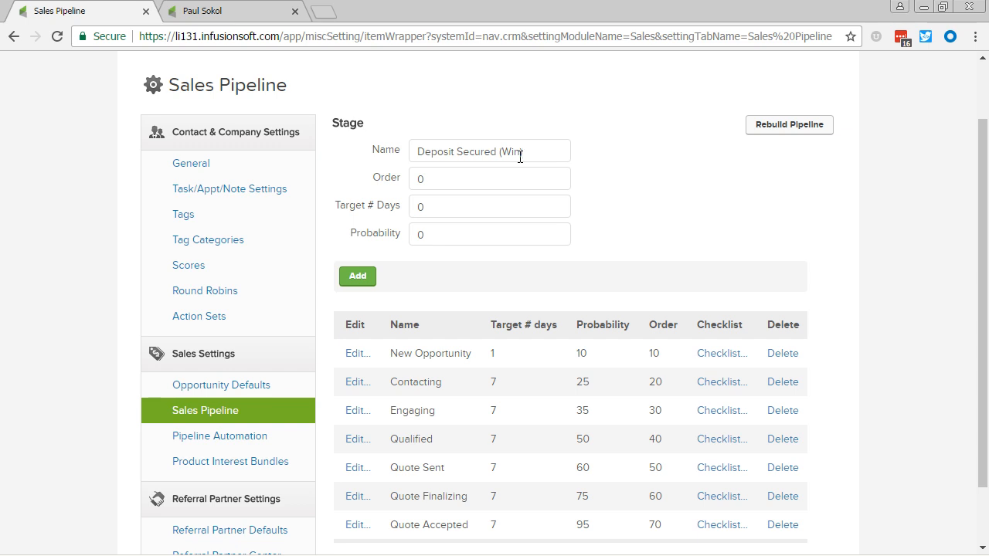
{"action": "key", "text": "Tab"}
{"action": "type", "text": "80"}
{"action": "key", "text": "Tab"}
{"action": "key", "text": "Tab"}
{"action": "type", "text": "100"}
{"action": "left_click", "coordinate": [357, 277]}
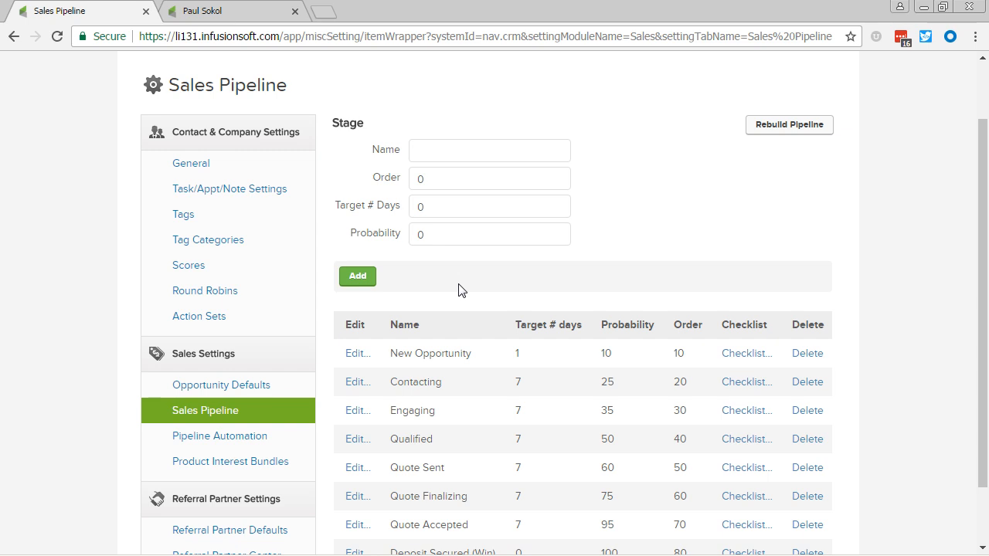
Add a Lost stage with order 90, keeping the default target days and probability
{"action": "type", "text": "Lost"}
{"action": "scroll", "coordinate": [464, 263], "scroll_direction": "down", "scroll_amount": 2}
{"action": "key", "text": "Tab"}
{"action": "type", "text": "90"}
{"action": "left_click", "coordinate": [362, 203]}
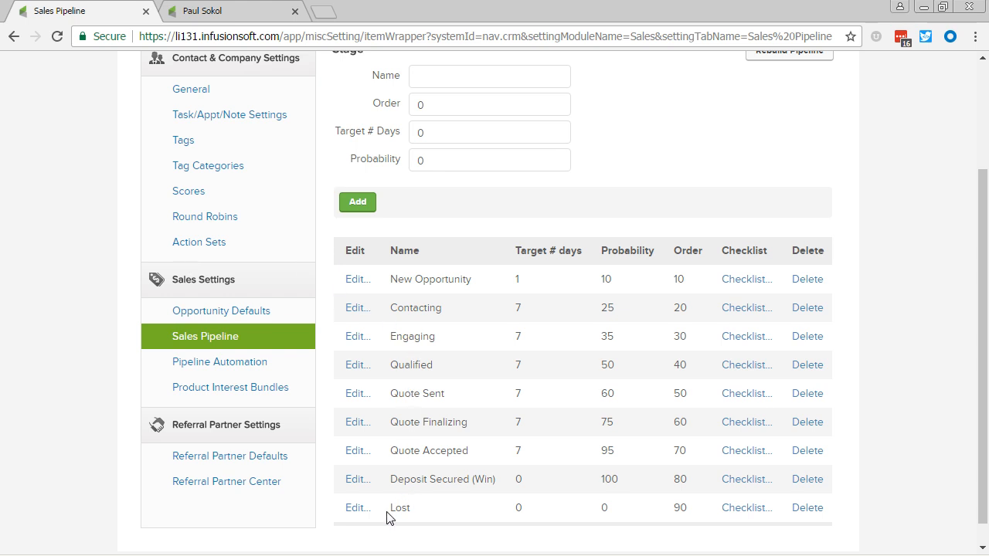
In the Opportunity Defaults settings, select New Opportunity through Quote Accepted as the active sales stages
{"action": "left_click_drag", "start_coordinate": [390, 288], "coordinate": [496, 363]}
{"action": "left_click", "coordinate": [448, 264]}
{"action": "left_click", "coordinate": [218, 312]}
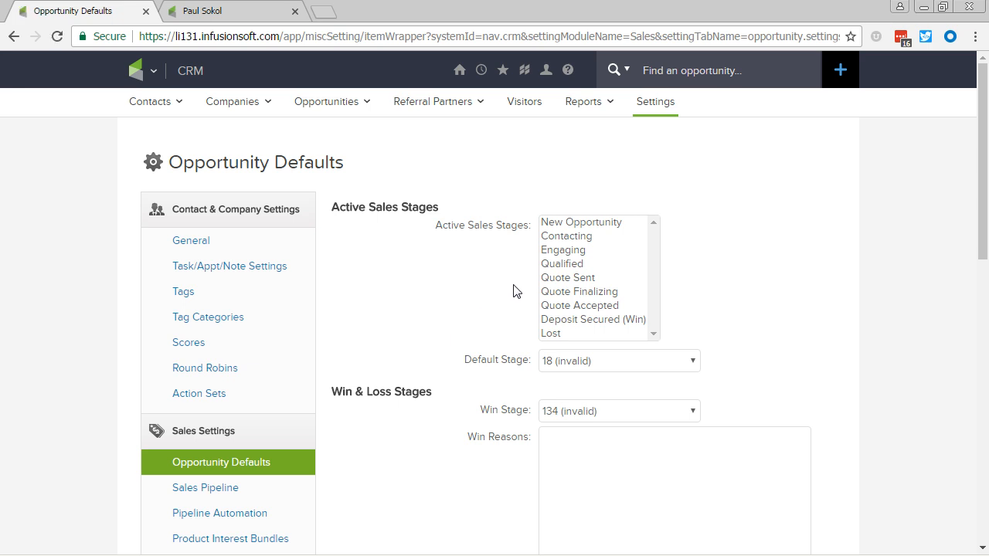
{"action": "left_click", "coordinate": [581, 225]}
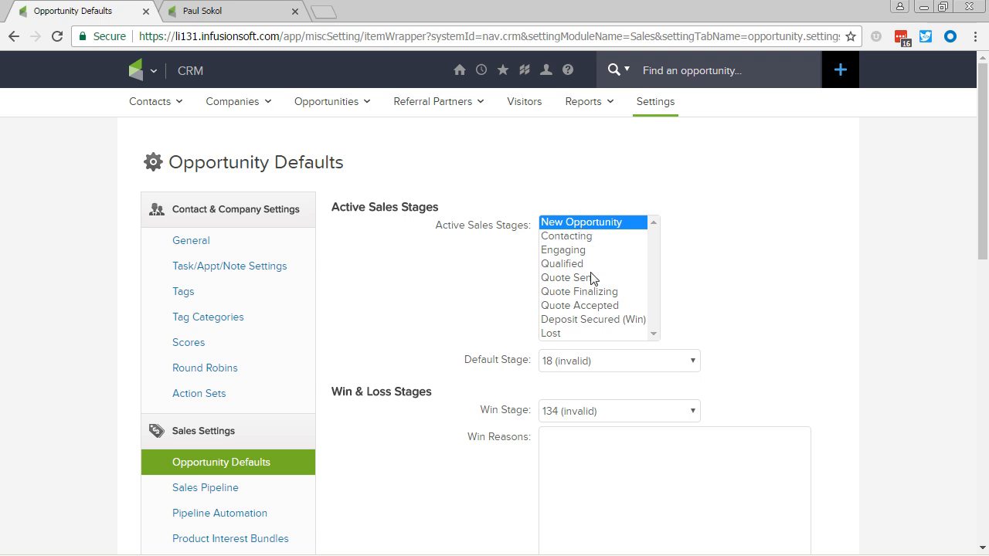
{"action": "left_click", "coordinate": [622, 308], "text": "shift"}
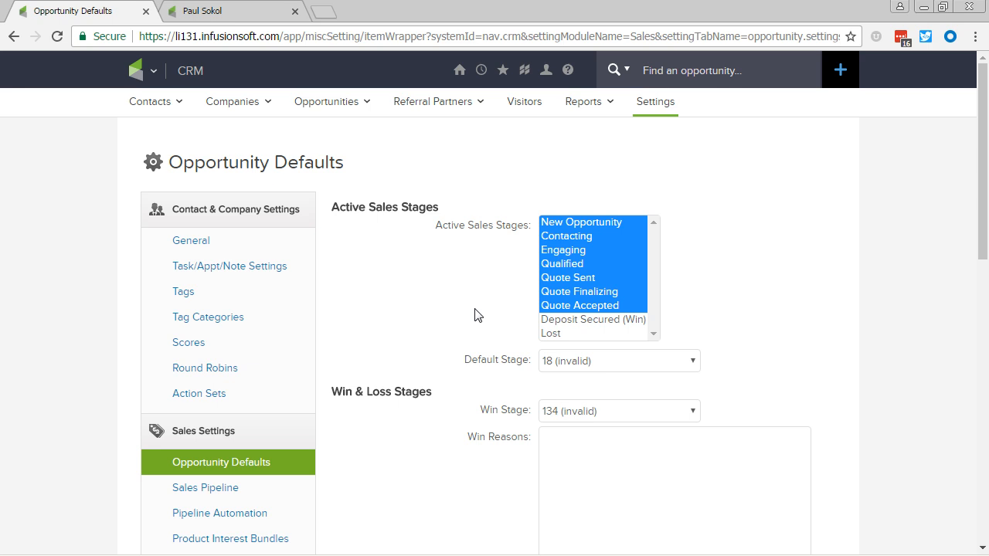
{"action": "scroll", "coordinate": [475, 315], "scroll_direction": "down", "scroll_amount": 1}
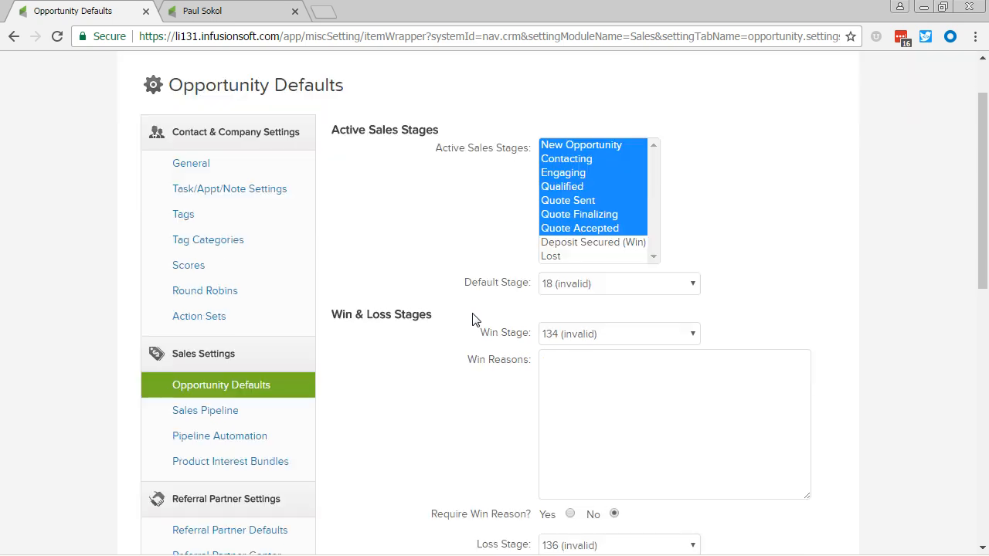
Set the default stage to New Opportunity and the win stage to Deposit Secured (Win)
{"action": "left_click", "coordinate": [692, 286]}
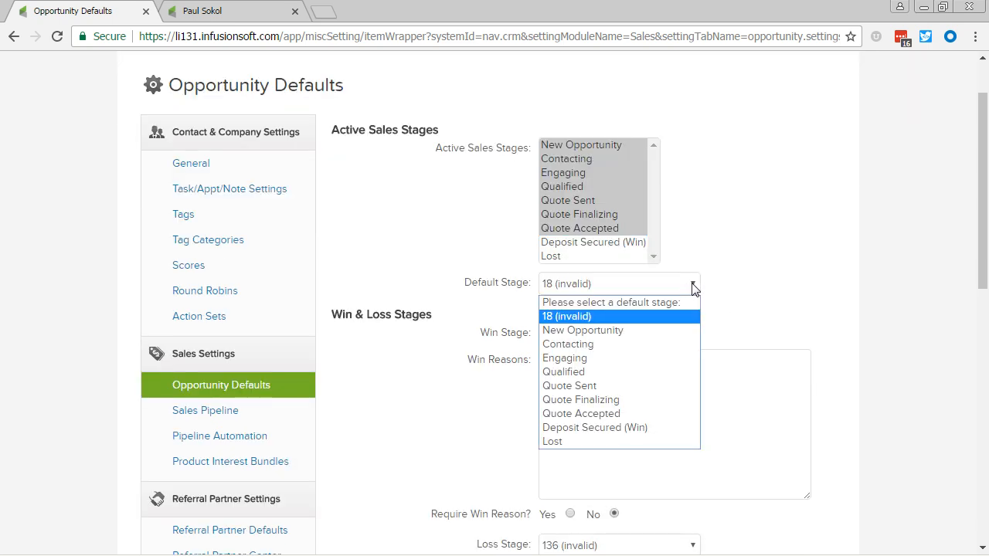
{"action": "left_click", "coordinate": [640, 331]}
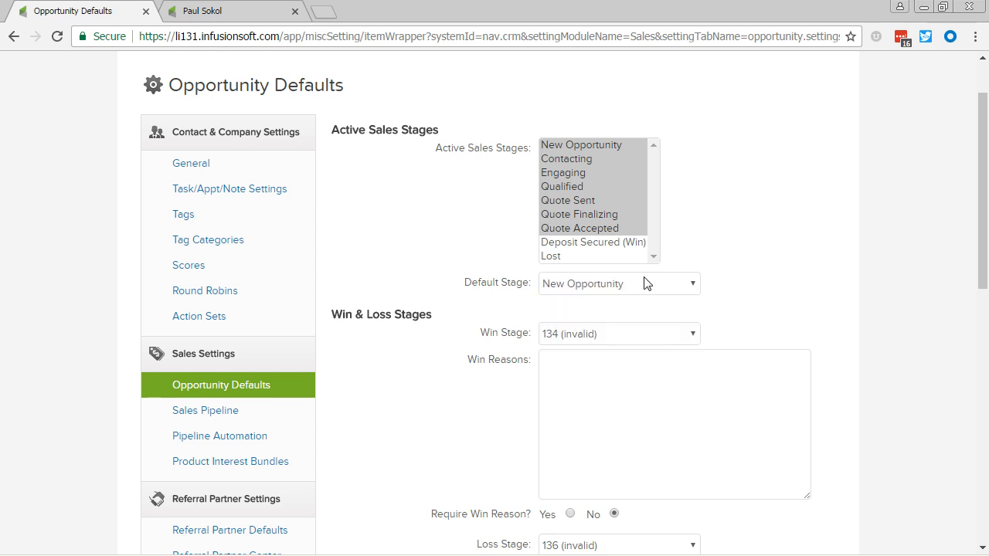
{"action": "scroll", "coordinate": [723, 287], "scroll_direction": "down", "scroll_amount": 1}
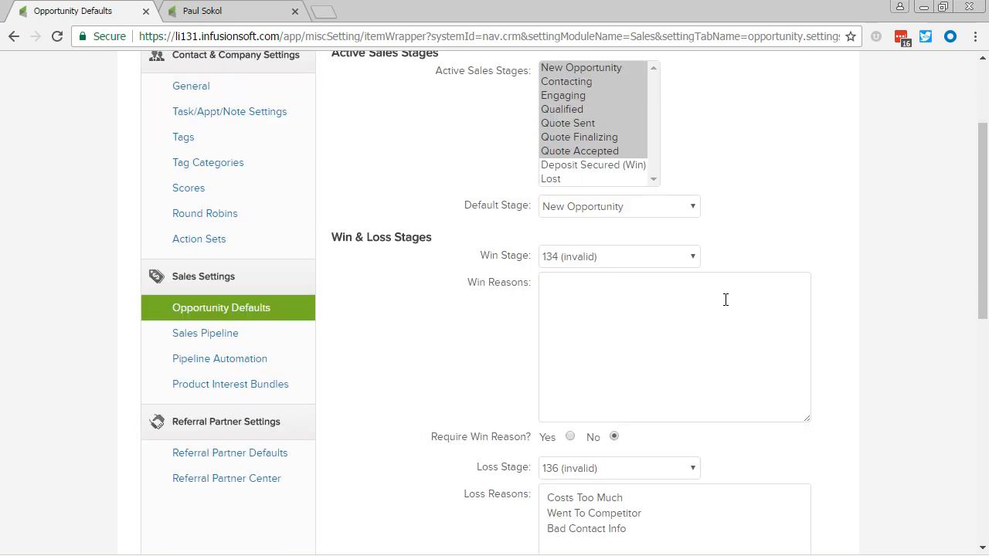
{"action": "left_click", "coordinate": [692, 258]}
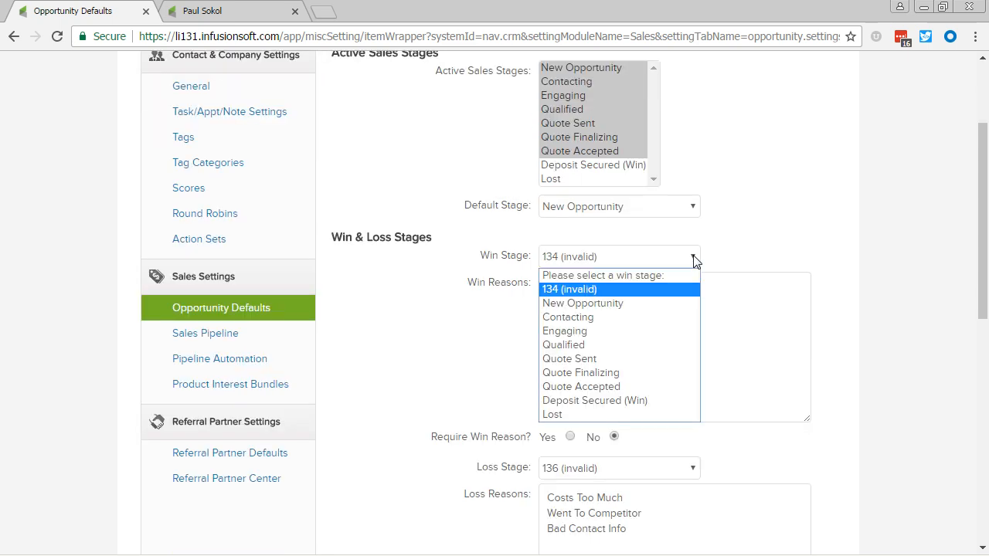
{"action": "left_click", "coordinate": [640, 396]}
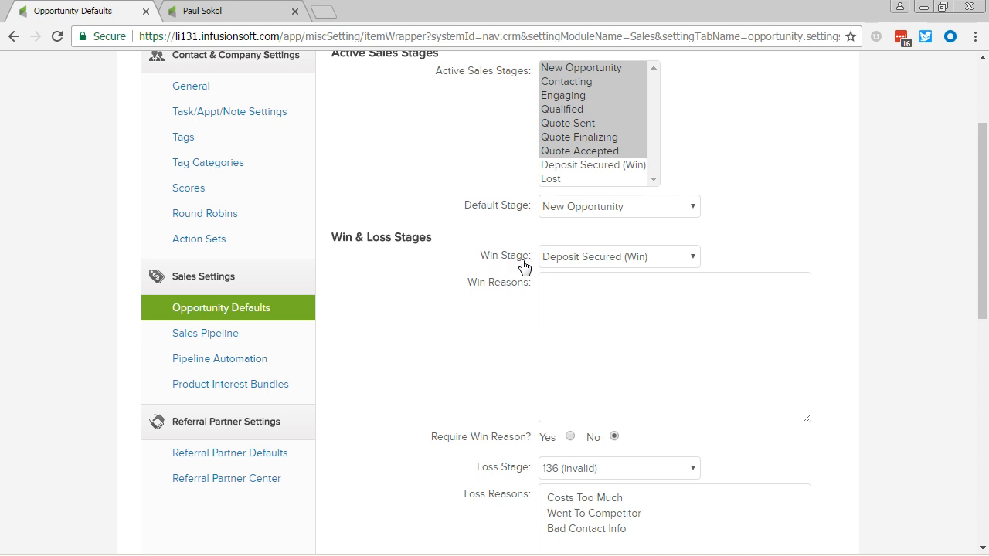
Enter Price, Specific Feature and Other as separate win reasons, and make a win reason required
{"action": "scroll", "coordinate": [514, 269], "scroll_direction": "down", "scroll_amount": 1}
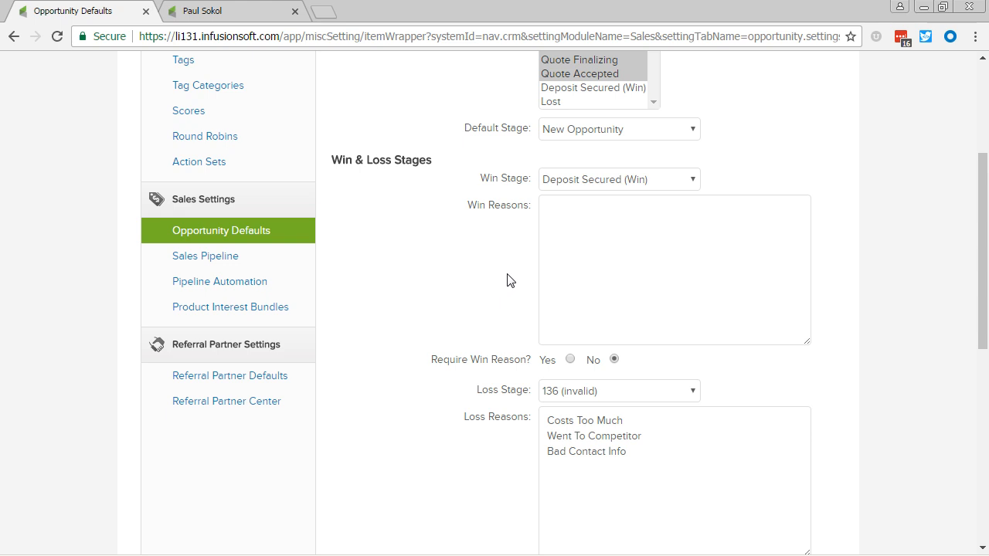
{"action": "left_click", "coordinate": [617, 289]}
{"action": "type", "text": "Price"}
{"action": "key", "text": "Return"}
{"action": "type", "text": "P"}
{"action": "key", "text": "BackSpace"}
{"action": "type", "text": "Feature"}
{"action": "key", "text": "Home"}
{"action": "type", "text": "Specific Feature "}
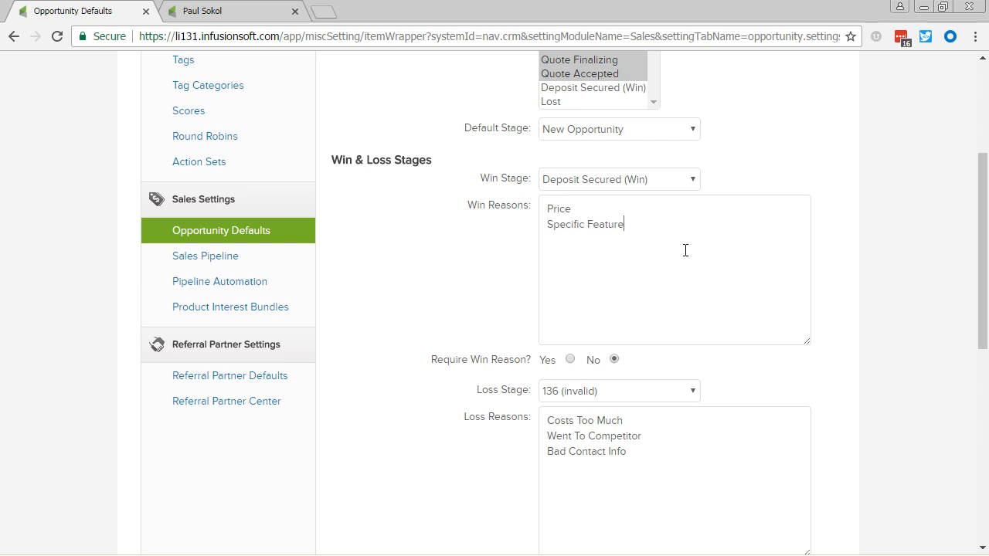
{"action": "type", "text": "Other"}
{"action": "scroll", "coordinate": [686, 251], "scroll_direction": "down", "scroll_amount": 2}
{"action": "scroll", "coordinate": [579, 282], "scroll_direction": "up", "scroll_amount": 2}
{"action": "left_click", "coordinate": [570, 360]}
Set the loss stage to Lost with a required loss reason, and save the opportunity defaults
{"action": "scroll", "coordinate": [477, 330], "scroll_direction": "down", "scroll_amount": 1}
{"action": "left_click", "coordinate": [694, 317]}
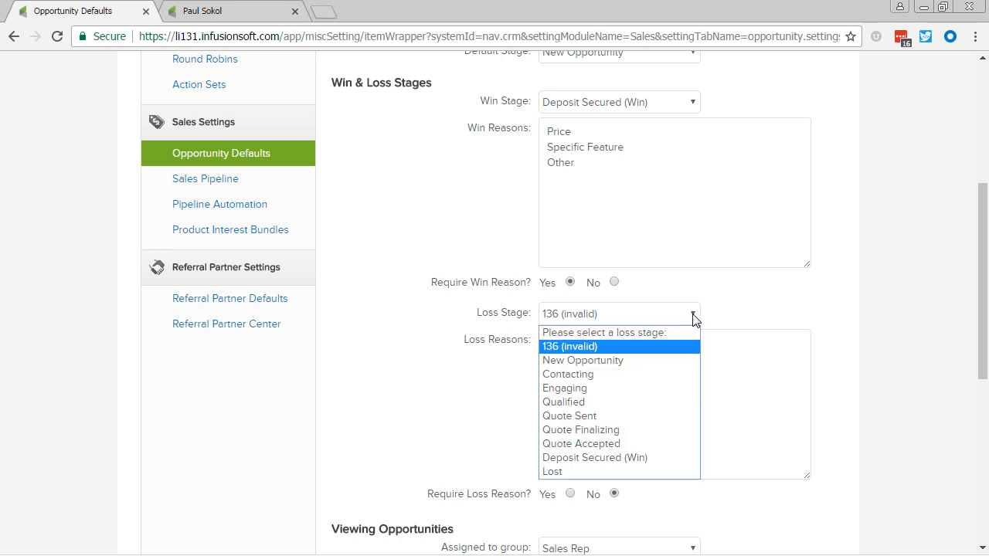
{"action": "left_click", "coordinate": [607, 471]}
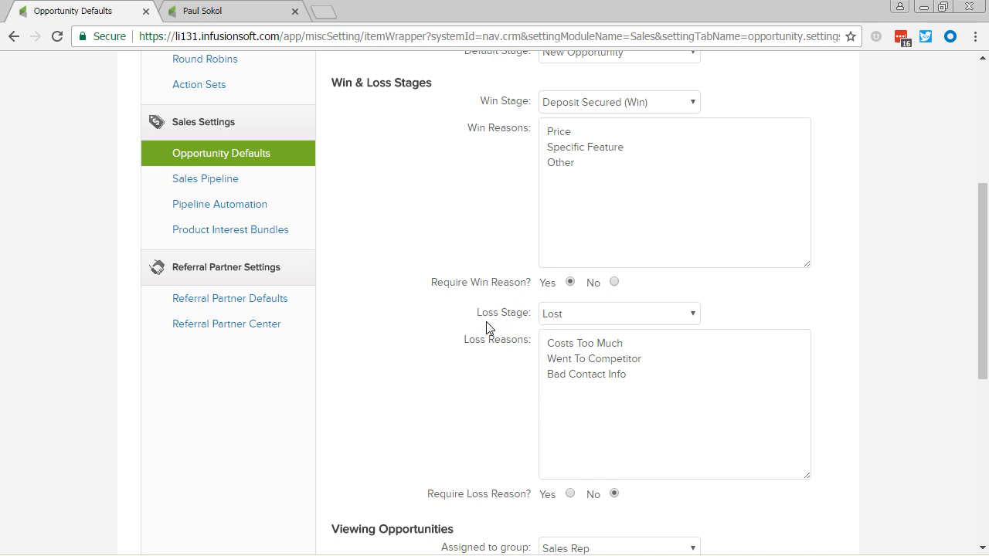
{"action": "scroll", "coordinate": [485, 339], "scroll_direction": "down", "scroll_amount": 1}
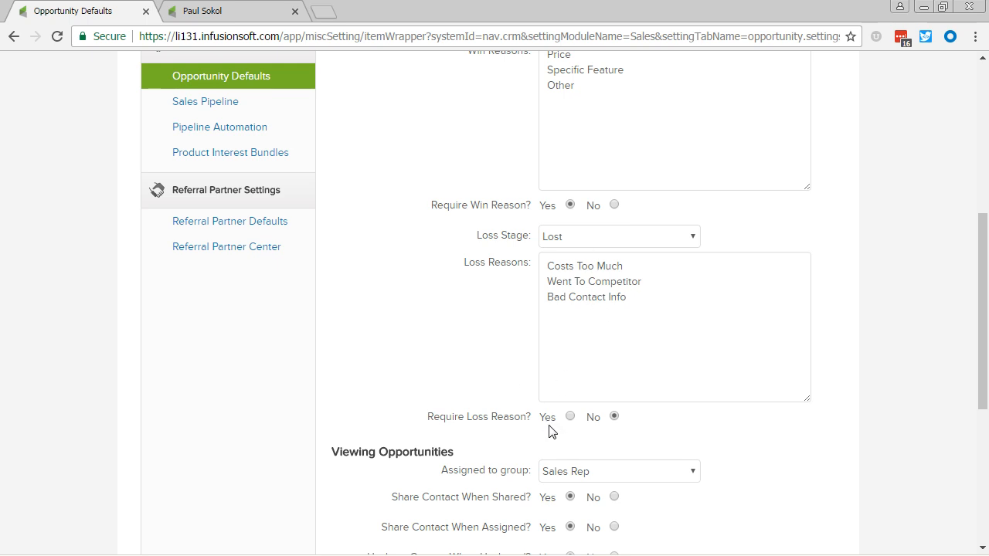
{"action": "left_click", "coordinate": [570, 417]}
{"action": "scroll", "coordinate": [499, 358], "scroll_direction": "down", "scroll_amount": 5}
{"action": "left_click", "coordinate": [364, 494]}
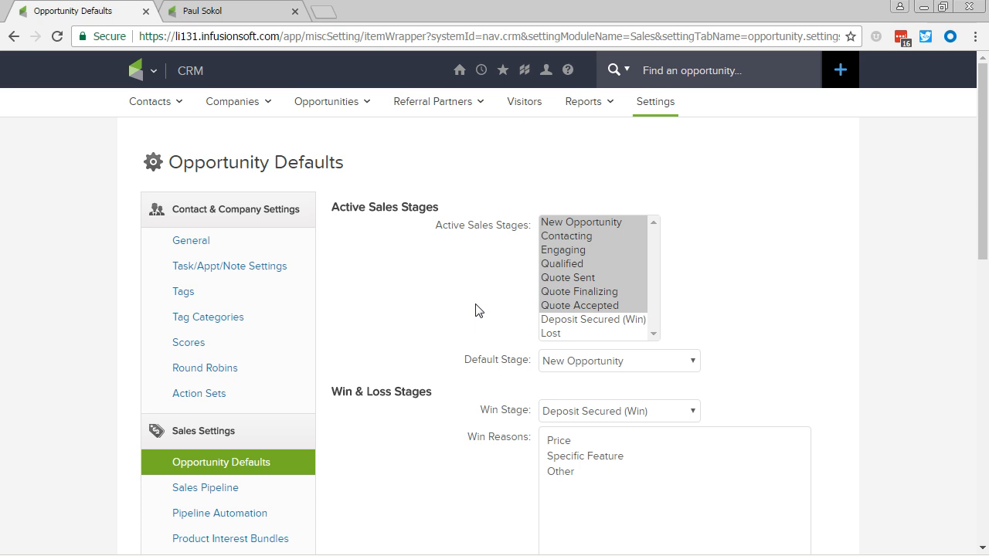
Open the Sales Pipeline settings and review the target days, probability and order of every stage
{"action": "left_click", "coordinate": [230, 488]}
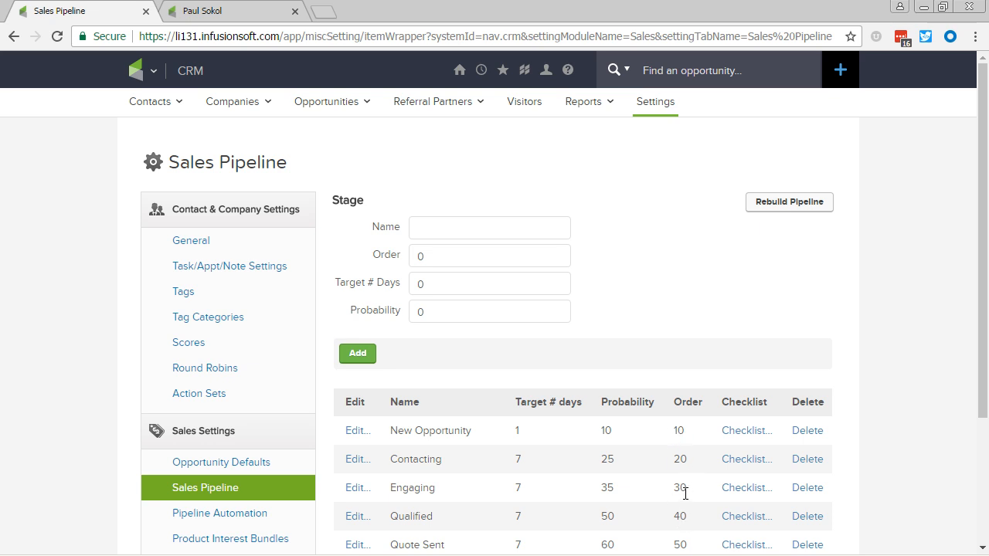
{"action": "scroll", "coordinate": [680, 492], "scroll_direction": "down", "scroll_amount": 1}
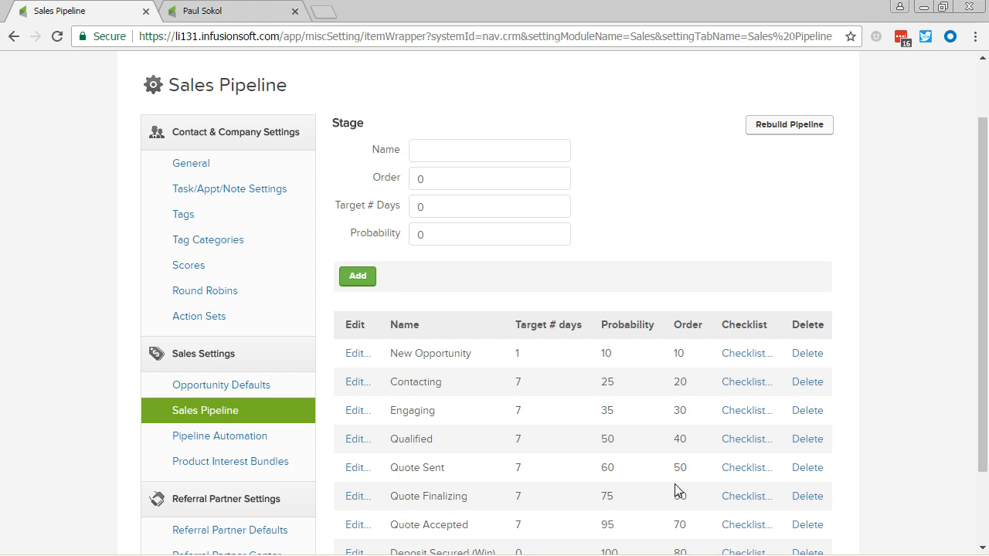
{"action": "scroll", "coordinate": [674, 484], "scroll_direction": "down", "scroll_amount": 1}
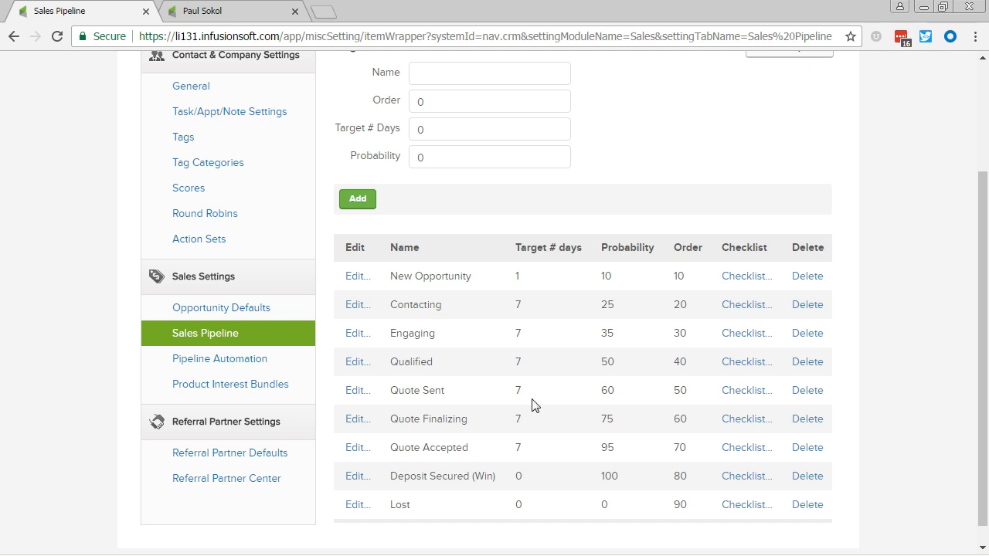
Switch to the open opportunity record and check the Move By date of its current sales stage
{"action": "left_click", "coordinate": [219, 13]}
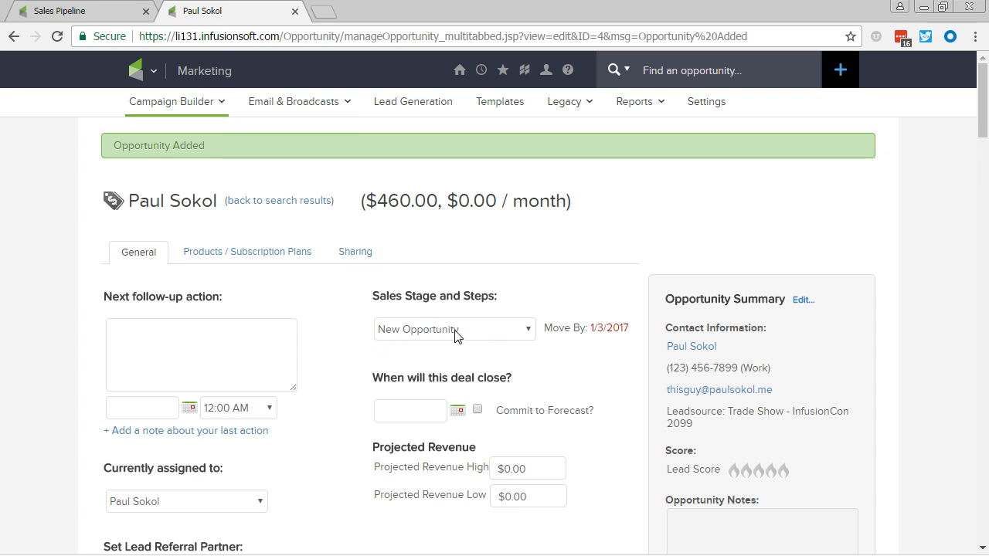
{"action": "left_click_drag", "start_coordinate": [544, 330], "coordinate": [631, 331]}
{"action": "left_click", "coordinate": [630, 327]}
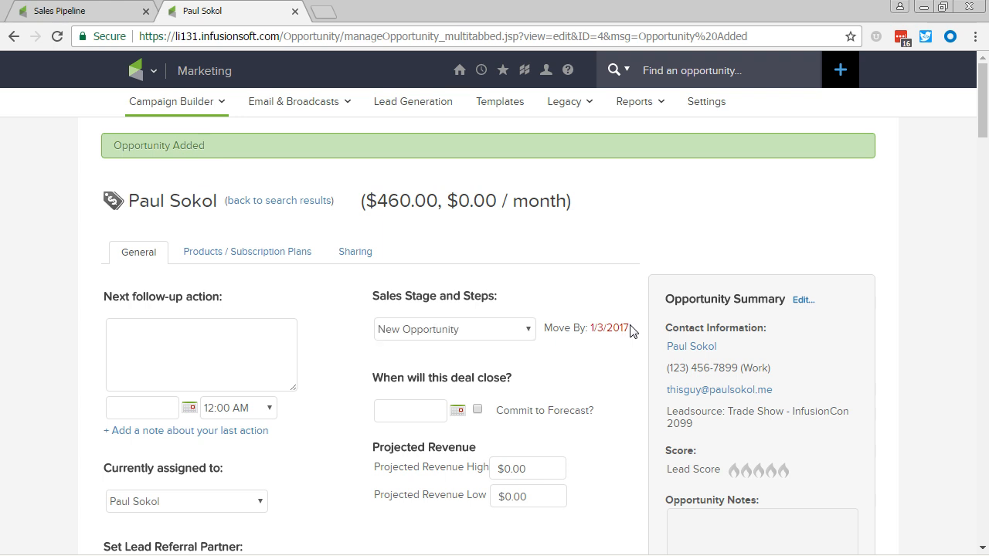
Compare the New Opportunity stage's probability in the pipeline settings with the total value on the opportunity record
{"action": "left_click", "coordinate": [30, 17]}
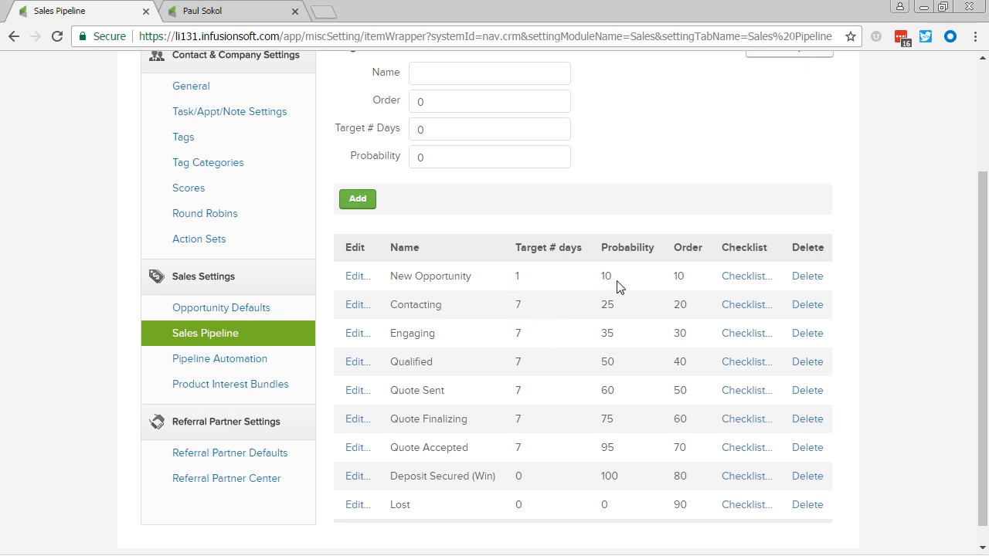
{"action": "left_click_drag", "start_coordinate": [689, 278], "coordinate": [391, 274]}
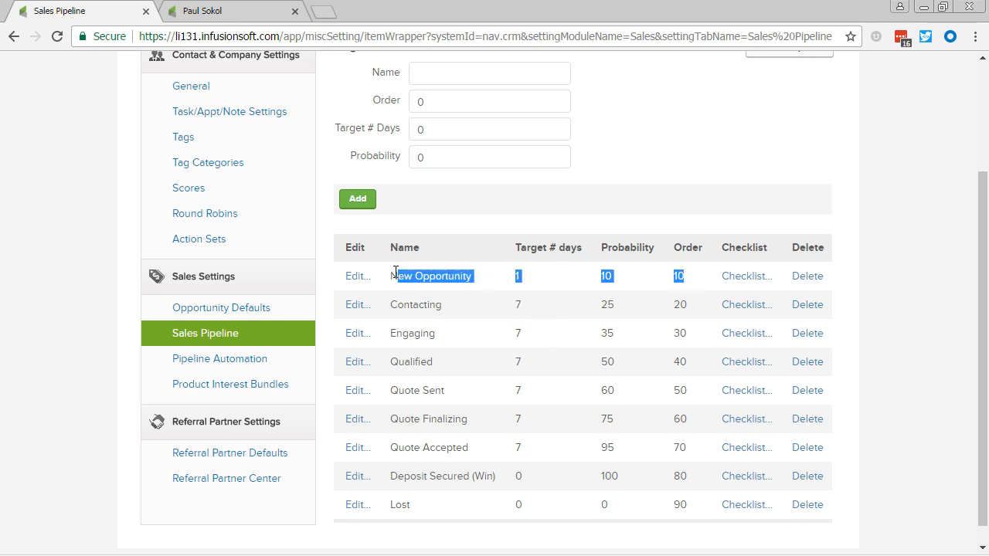
{"action": "left_click", "coordinate": [602, 283]}
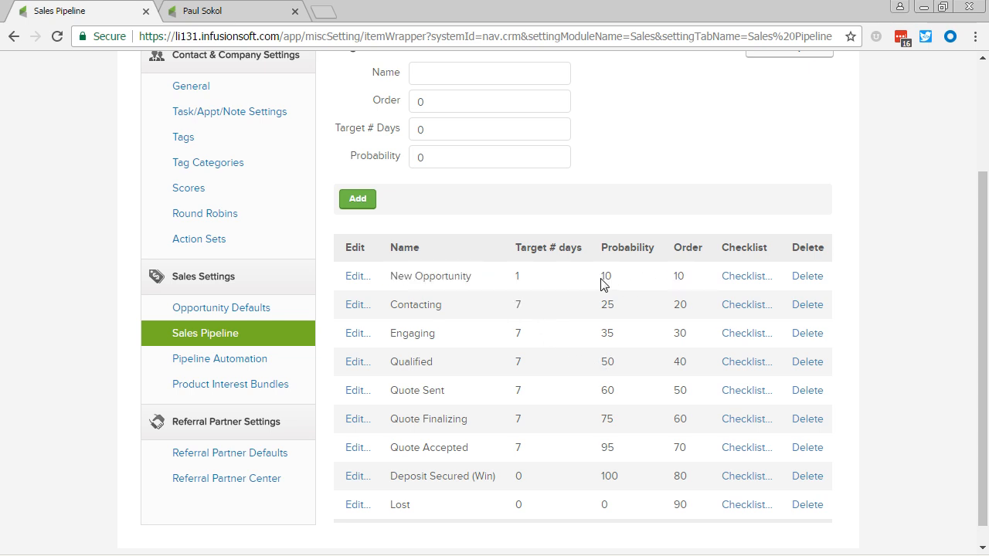
{"action": "left_click", "coordinate": [220, 11]}
{"action": "left_click_drag", "start_coordinate": [376, 202], "coordinate": [437, 202]}
{"action": "left_click", "coordinate": [432, 222]}
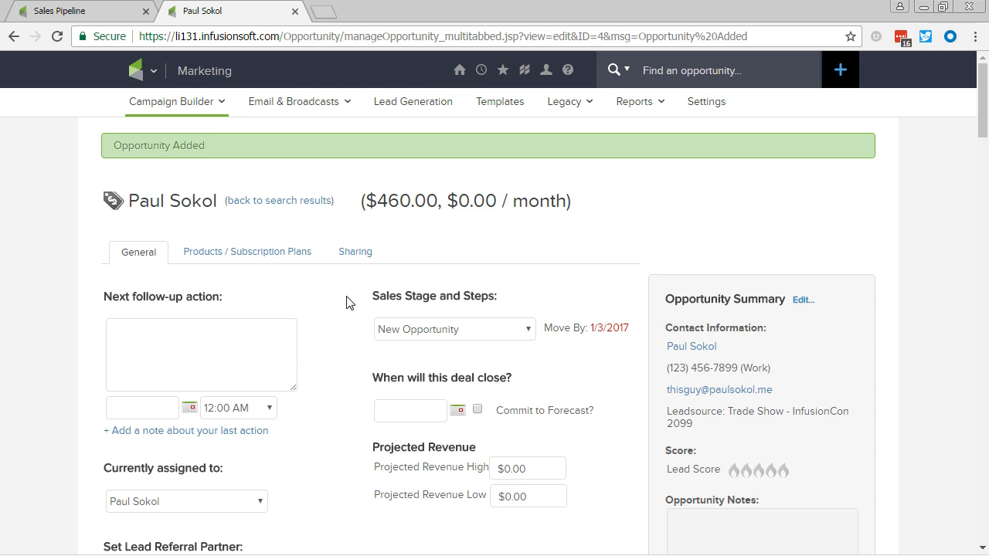
Add a required checklist item "Make phone call attempt" to the New Opportunity stage in the Sales Pipeline settings
{"action": "left_click", "coordinate": [68, 11]}
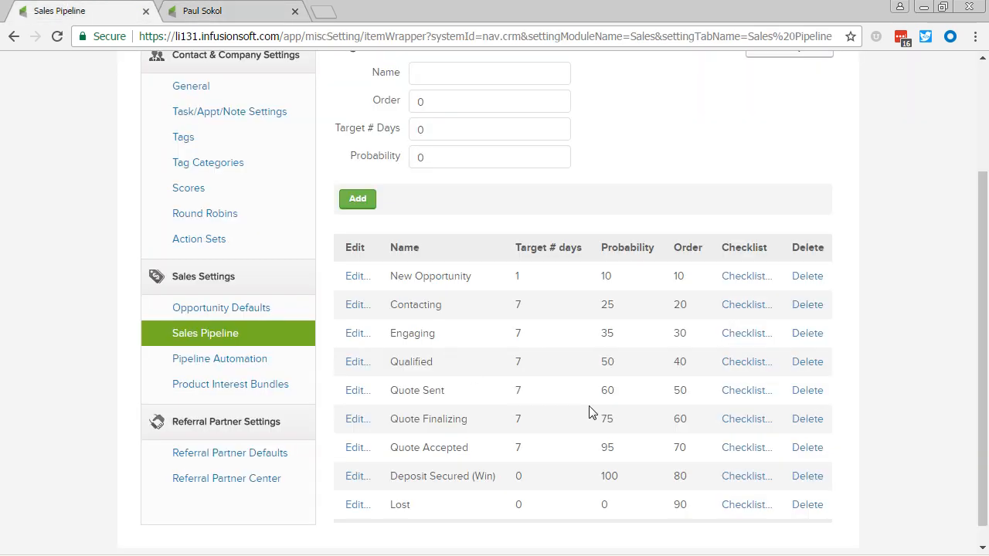
{"action": "left_click", "coordinate": [746, 276]}
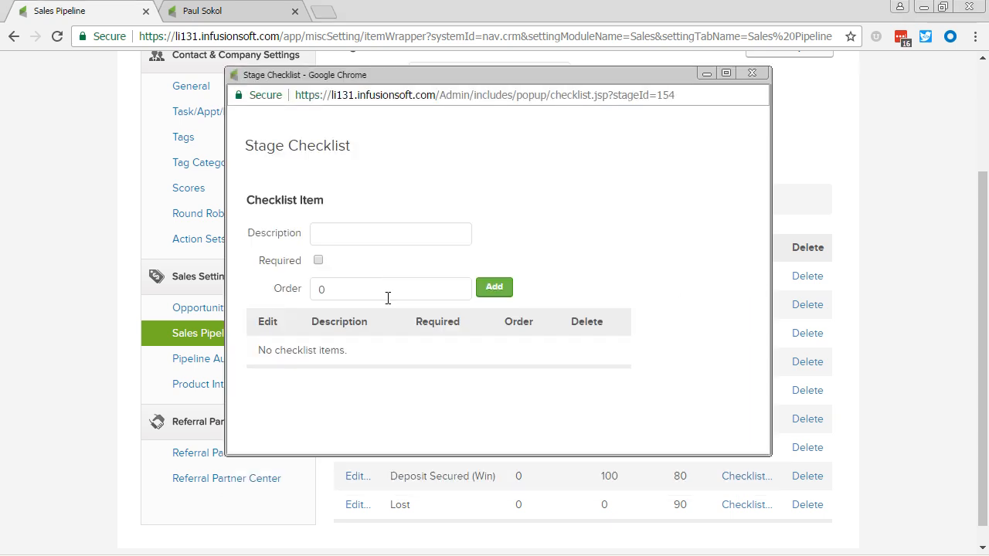
{"action": "left_click", "coordinate": [331, 235]}
{"action": "type", "text": "Make phone call attempt"}
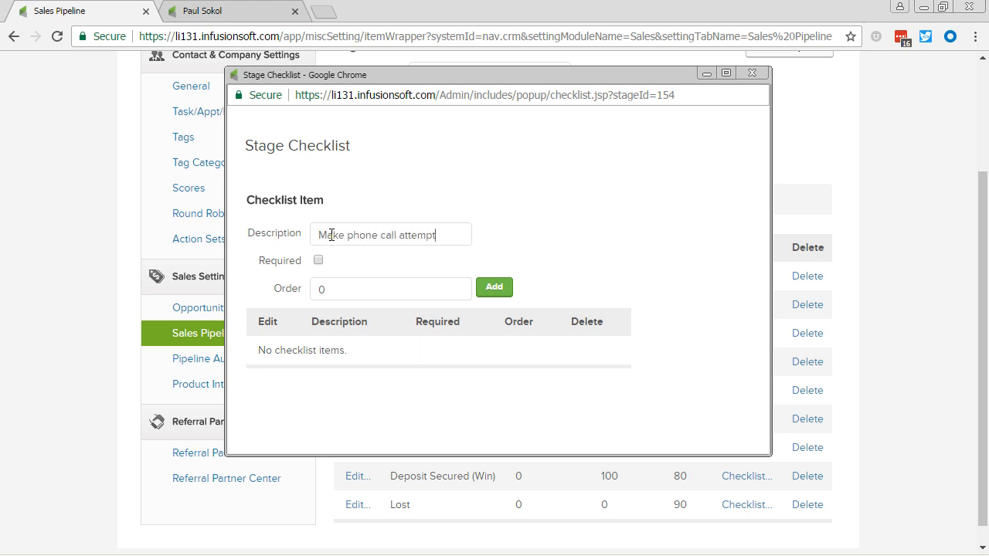
{"action": "left_click", "coordinate": [318, 261]}
{"action": "left_click", "coordinate": [494, 291]}
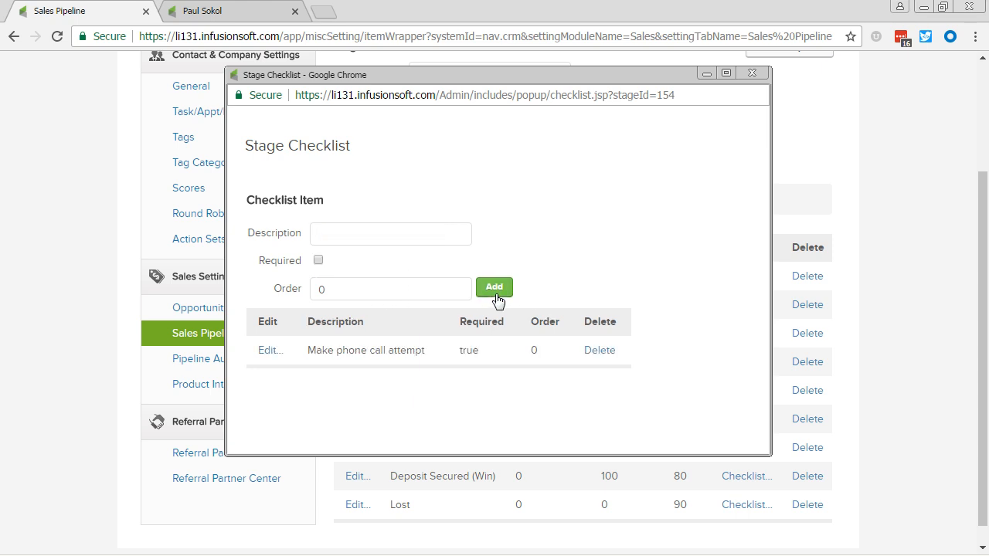
{"action": "left_click", "coordinate": [752, 73]}
Reload the opportunity record and inspect the checklist step under its sales stage
{"action": "left_click", "coordinate": [218, 9]}
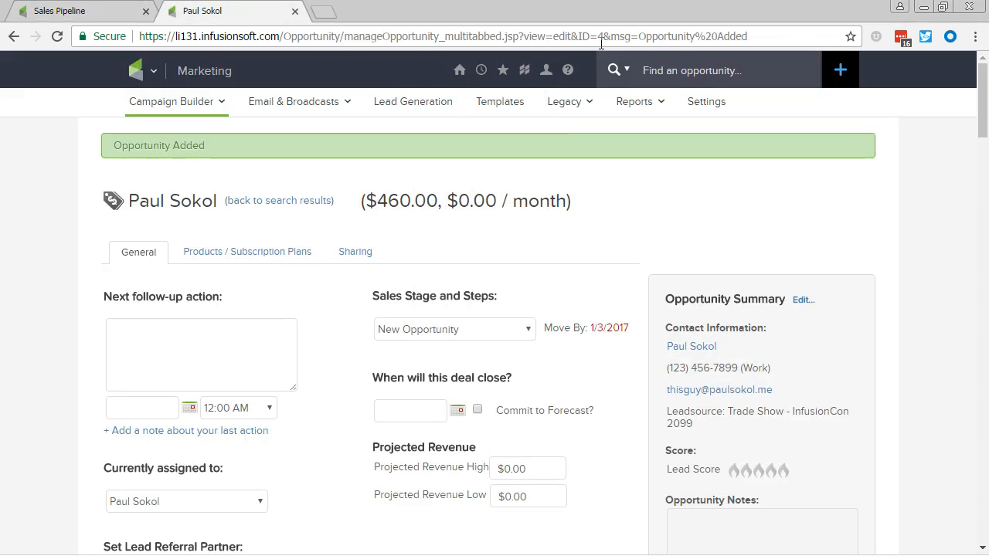
{"action": "left_click", "coordinate": [57, 36]}
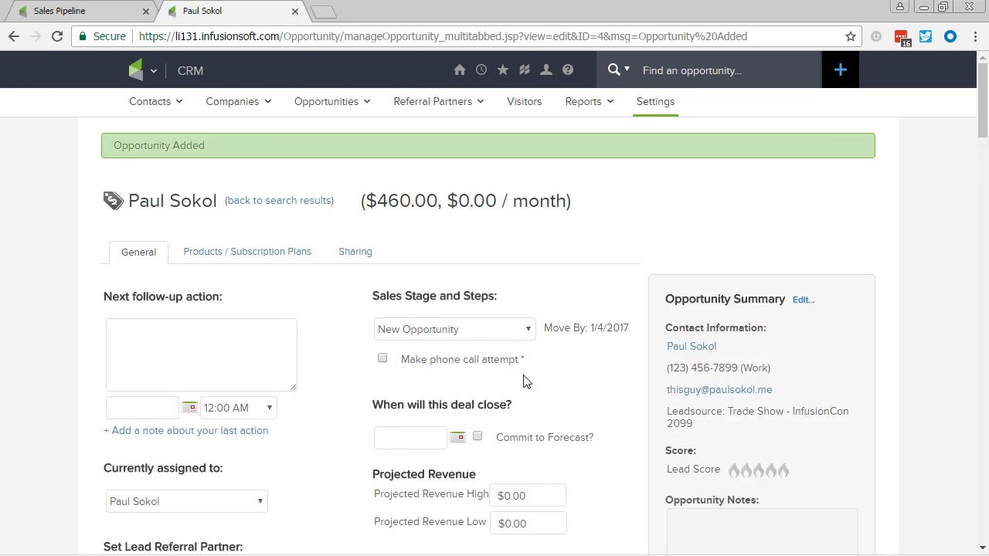
{"action": "left_click_drag", "start_coordinate": [531, 361], "coordinate": [483, 363]}
{"action": "left_click", "coordinate": [483, 363]}
Try to move the opportunity to the Contacting stage without completing its required checklist step
{"action": "left_click", "coordinate": [489, 331]}
{"action": "left_click", "coordinate": [473, 360]}
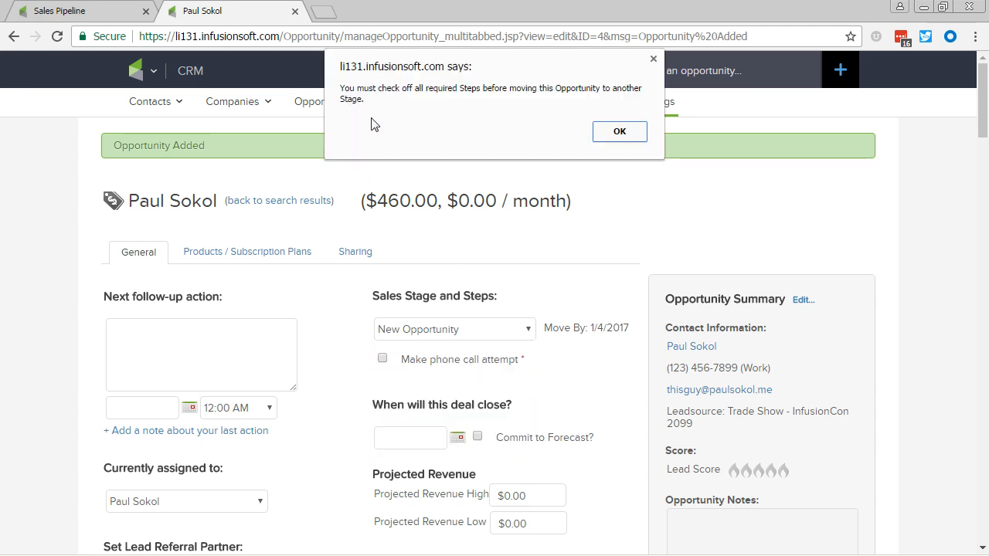
{"action": "left_click", "coordinate": [620, 135]}
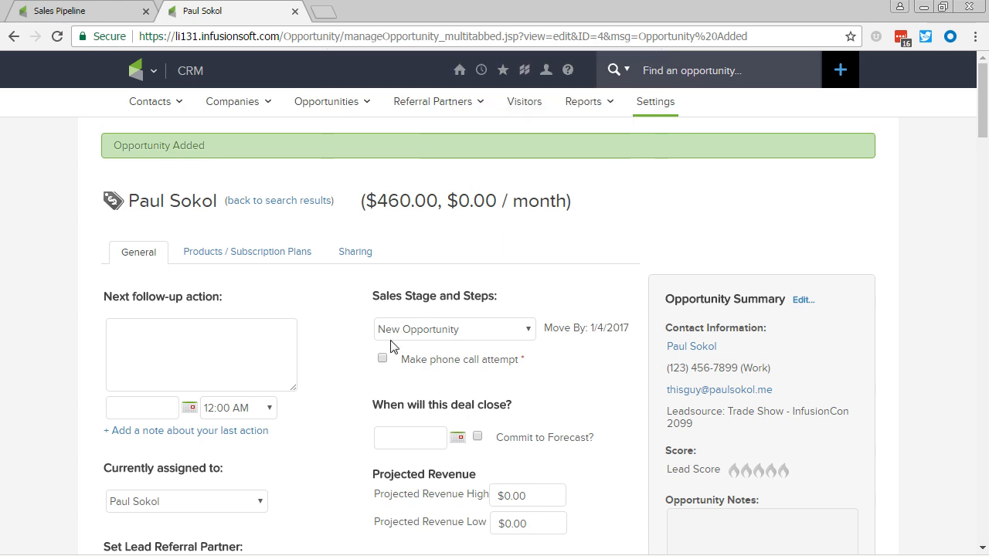
Mark the "Make phone call attempt" step as done, move the opportunity to the Contacting stage and save it
{"action": "left_click", "coordinate": [382, 360]}
{"action": "left_click", "coordinate": [460, 329]}
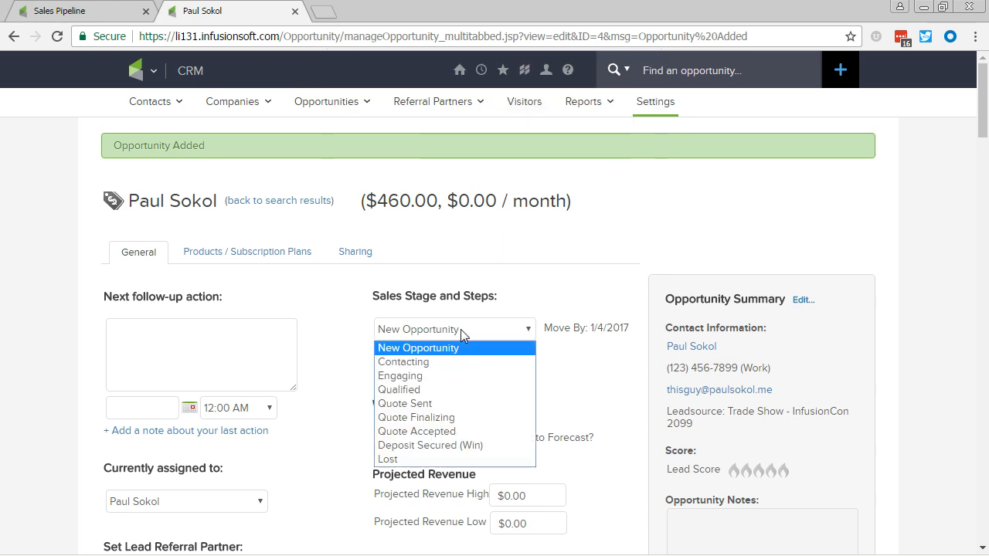
{"action": "left_click", "coordinate": [444, 360]}
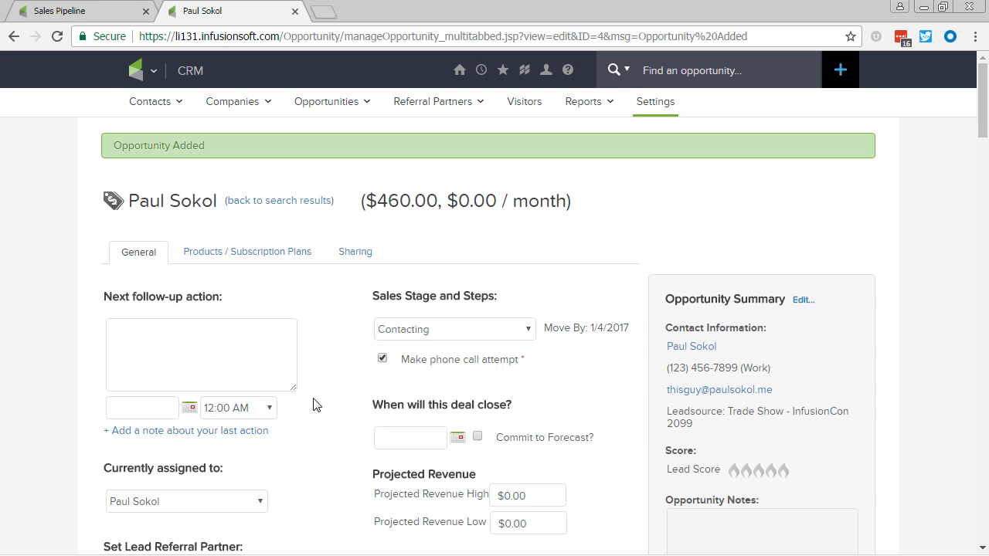
{"action": "scroll", "coordinate": [305, 409], "scroll_direction": "down", "scroll_amount": 2}
{"action": "left_click", "coordinate": [114, 508]}
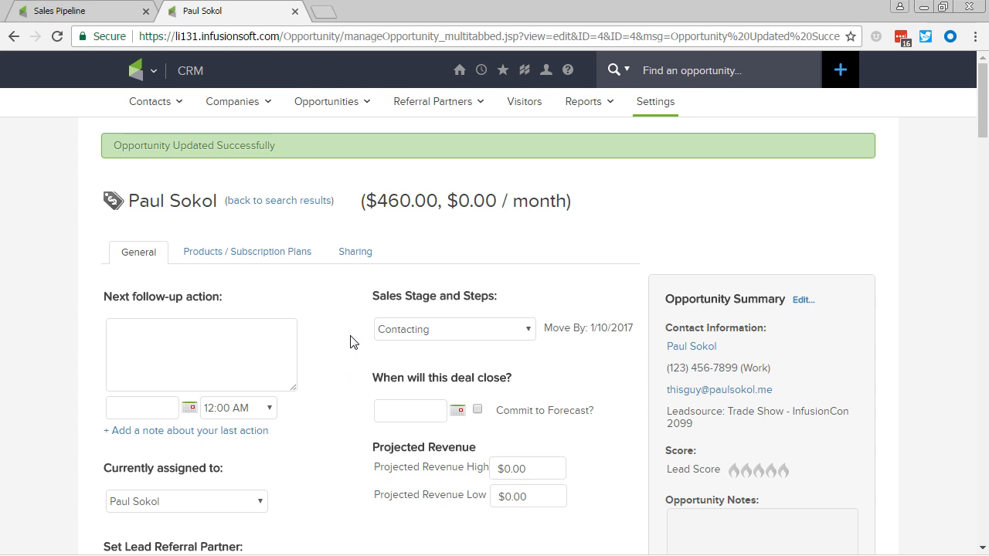
Open the opportunity's sales history and examine the stage moves and the completed step's stage, name and done date
{"action": "scroll", "coordinate": [351, 342], "scroll_direction": "down", "scroll_amount": 3}
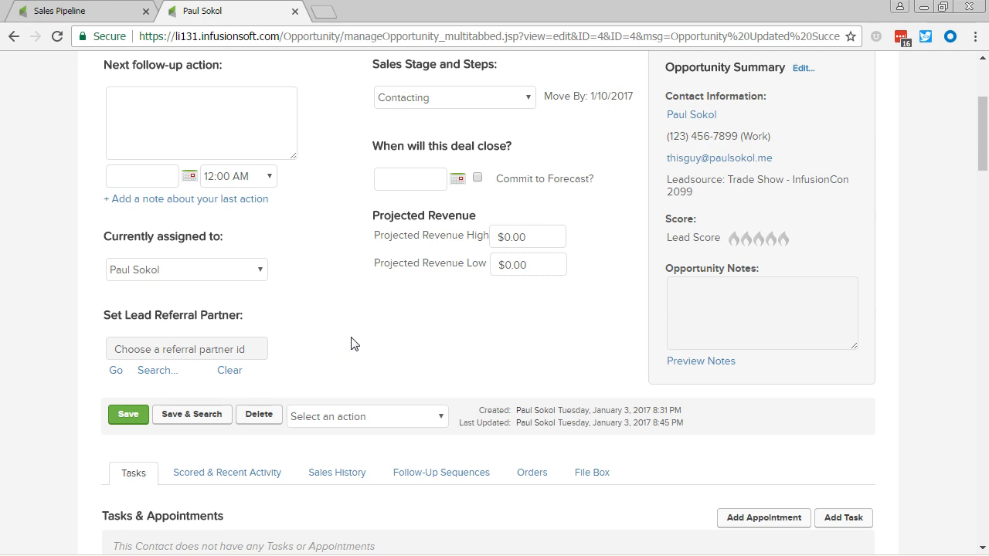
{"action": "scroll", "coordinate": [351, 342], "scroll_direction": "down", "scroll_amount": 2}
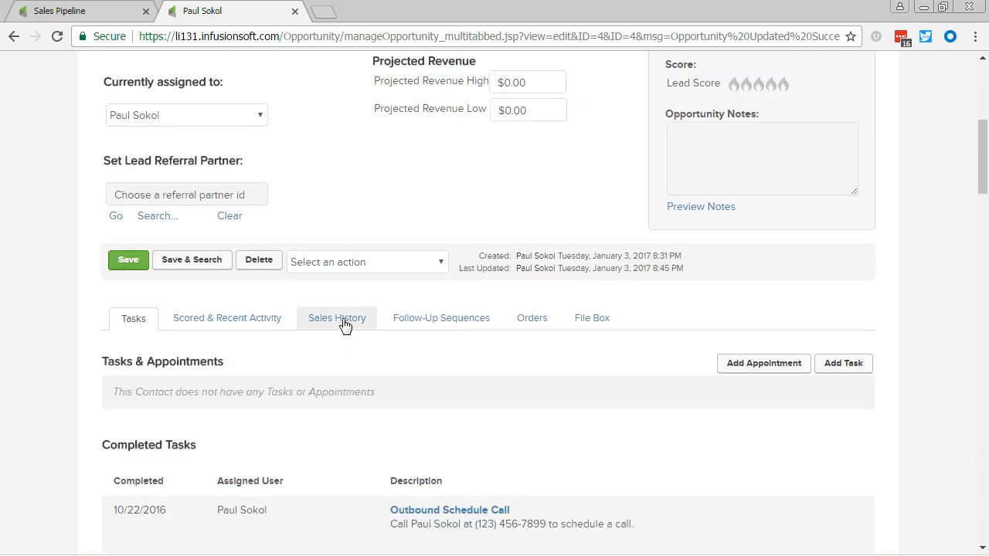
{"action": "left_click", "coordinate": [346, 325]}
{"action": "scroll", "coordinate": [375, 349], "scroll_direction": "down", "scroll_amount": 1}
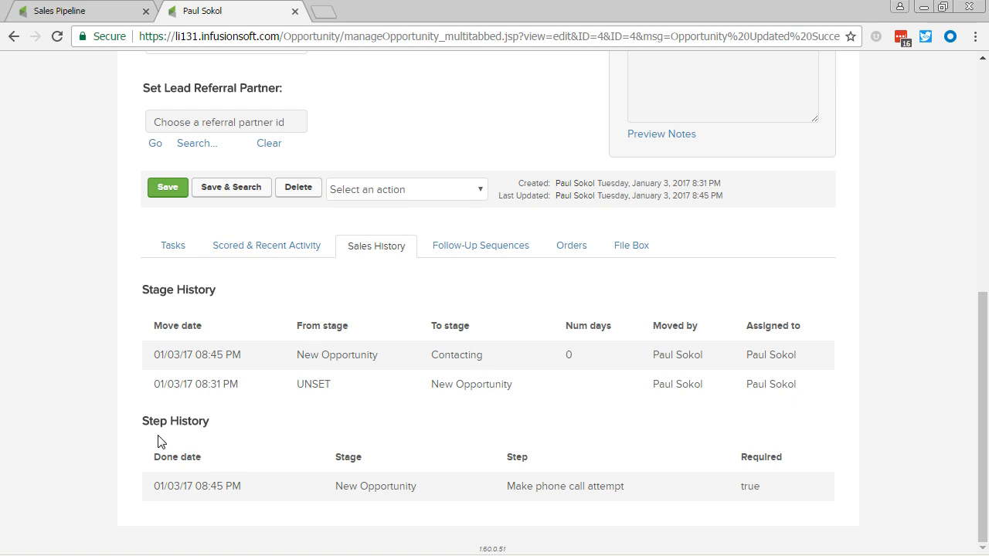
{"action": "left_click_drag", "start_coordinate": [332, 492], "coordinate": [414, 483]}
{"action": "left_click_drag", "start_coordinate": [500, 491], "coordinate": [629, 492]}
{"action": "left_click", "coordinate": [631, 498]}
{"action": "left_click_drag", "start_coordinate": [152, 485], "coordinate": [241, 486]}
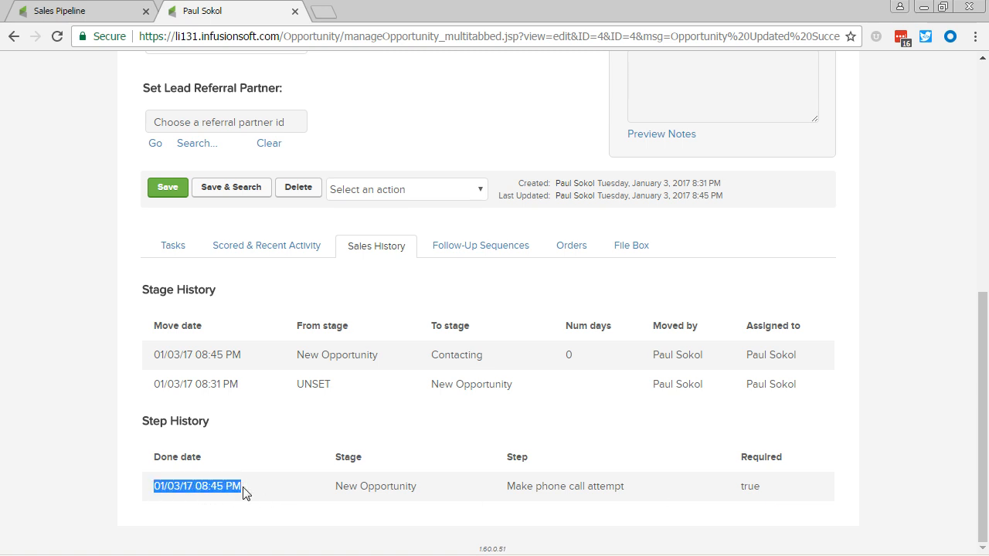
Check the Required value of the completed step in the opportunity's step history
{"action": "left_click_drag", "start_coordinate": [761, 488], "coordinate": [745, 489]}
{"action": "left_click", "coordinate": [718, 517]}
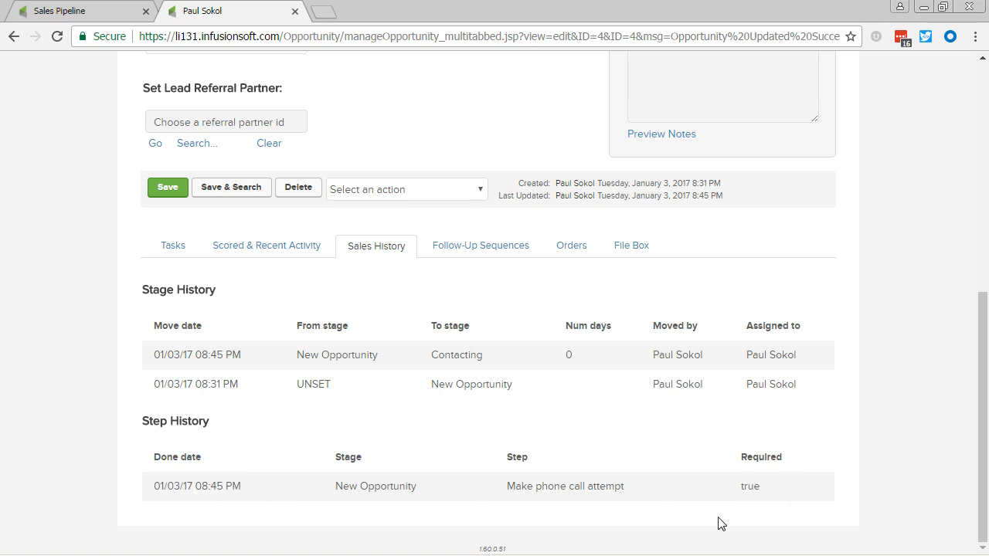
Add a "Parts Ordered" stage to the sales pipeline with order 100, a target of 30 days and probability 100
{"action": "left_click", "coordinate": [116, 13]}
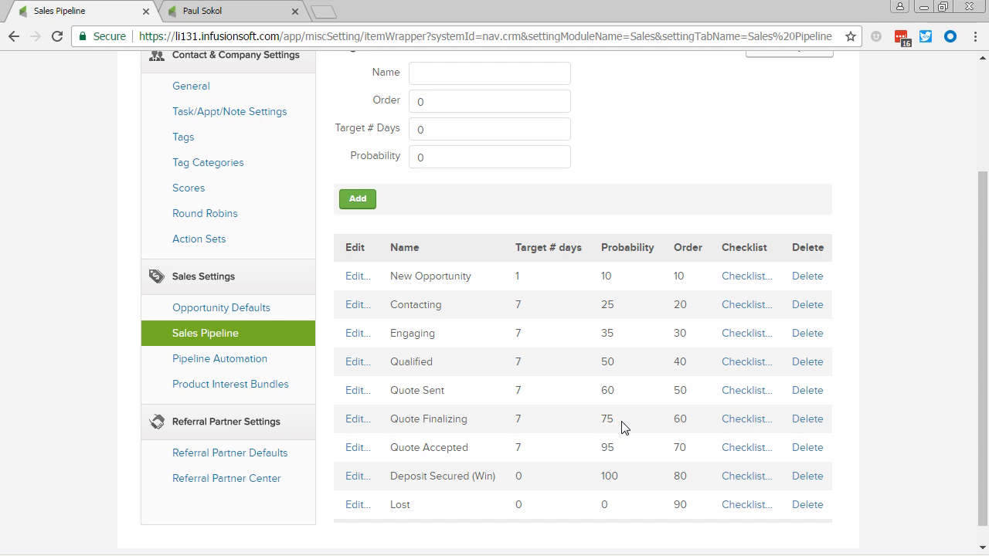
{"action": "left_click", "coordinate": [430, 73]}
{"action": "type", "text": "Parts Ordered"}
{"action": "key", "text": "Tab"}
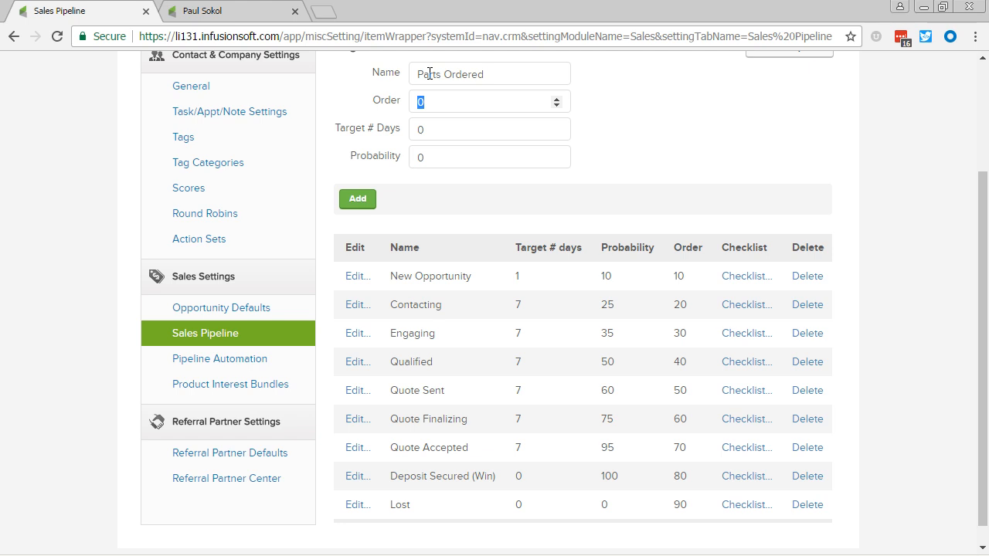
{"action": "type", "text": "100"}
{"action": "key", "text": "Tab"}
{"action": "type", "text": "30"}
{"action": "key", "text": "Tab"}
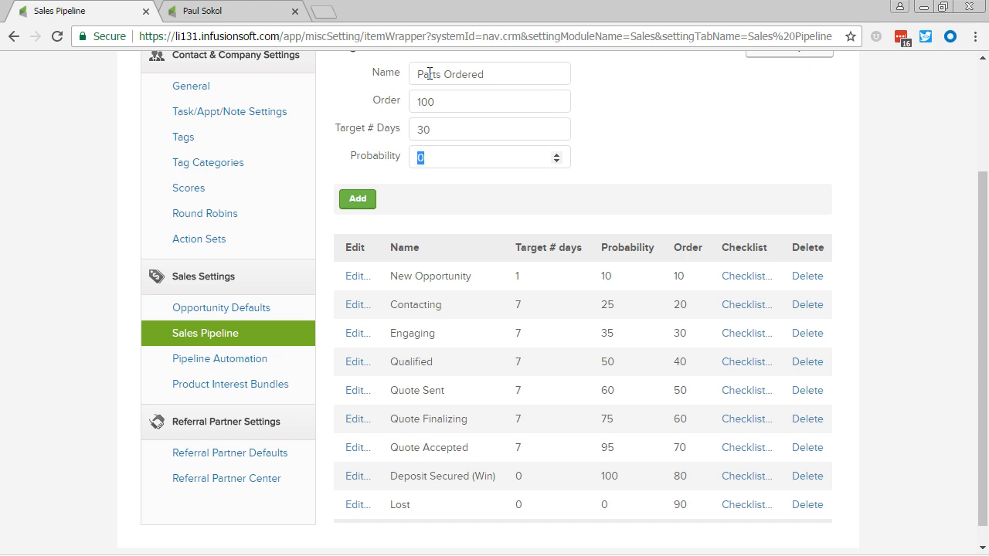
{"action": "type", "text": "100"}
{"action": "key", "text": "Return"}
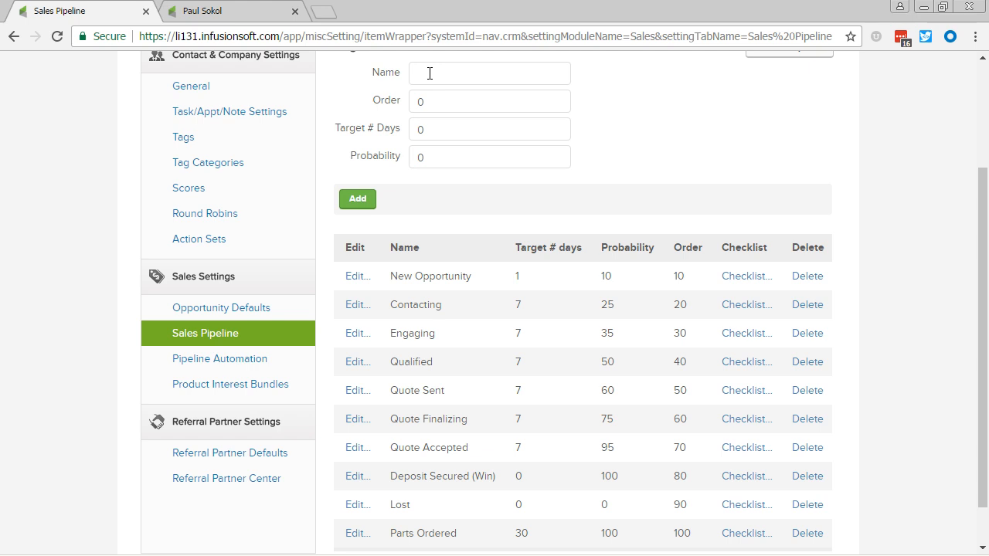
Add an "Install Scheduled" pipeline stage with order 110 and probability 100
{"action": "type", "text": "Install Scheduled"}
{"action": "key", "text": "Tab"}
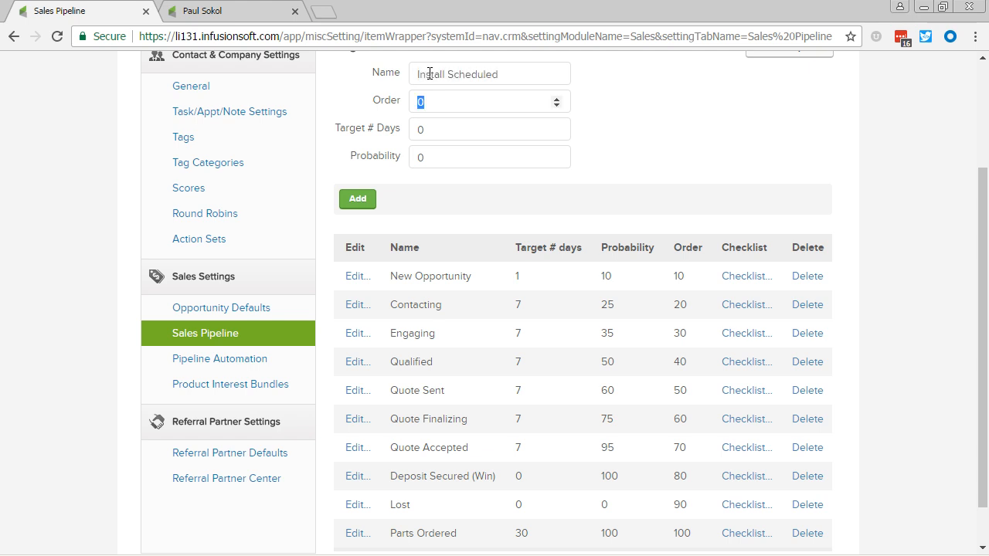
{"action": "type", "text": "110"}
{"action": "key", "text": "Tab"}
{"action": "key", "text": "Tab"}
{"action": "type", "text": "100"}
{"action": "key", "text": "Return"}
{"action": "scroll", "coordinate": [541, 155], "scroll_direction": "down", "scroll_amount": 1}
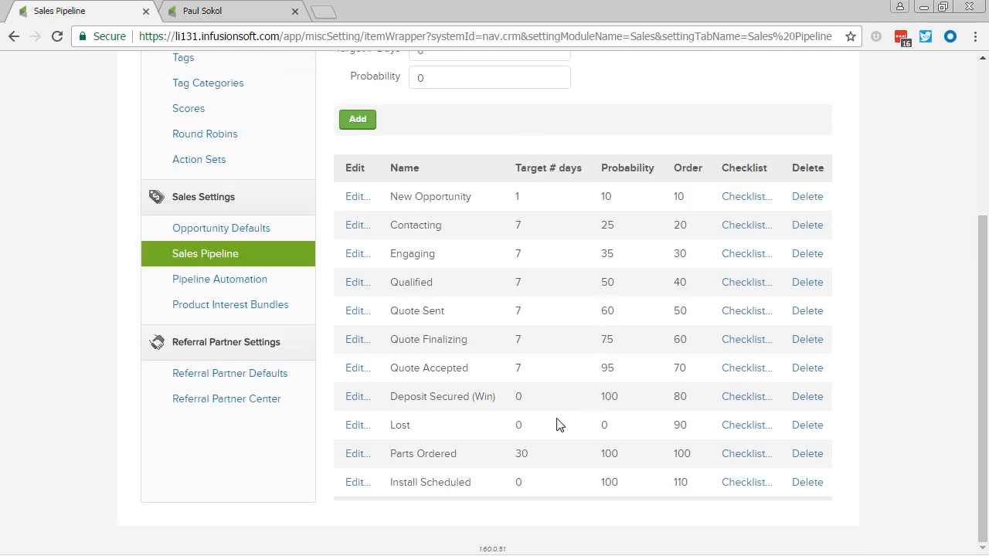
Add an "Install Complete" pipeline stage with order 120 and probability 100
{"action": "scroll", "coordinate": [556, 420], "scroll_direction": "up", "scroll_amount": 2}
{"action": "left_click", "coordinate": [422, 147]}
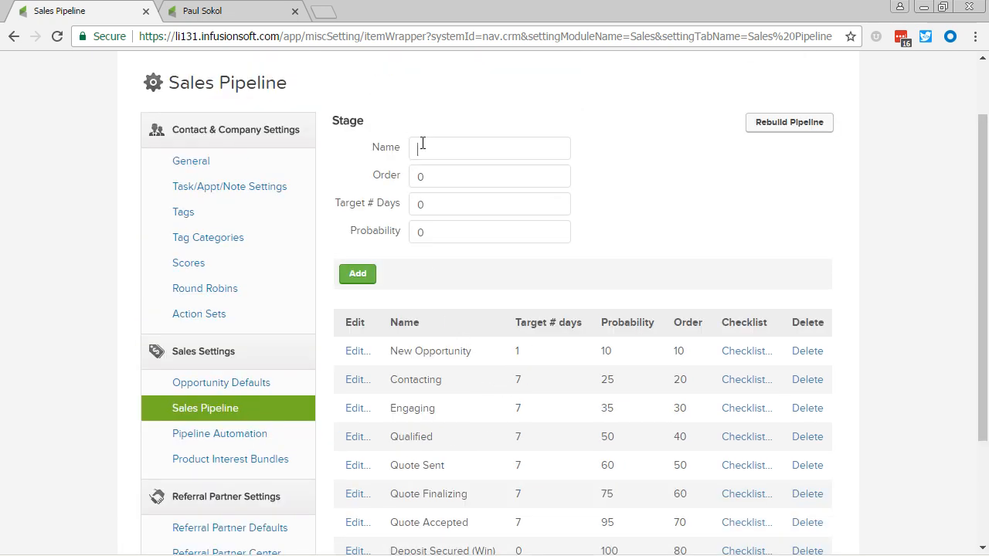
{"action": "type", "text": "Install Complete"}
{"action": "key", "text": "Tab"}
{"action": "type", "text": "120"}
{"action": "key", "text": "Tab"}
{"action": "key", "text": "Tab"}
{"action": "type", "text": "100"}
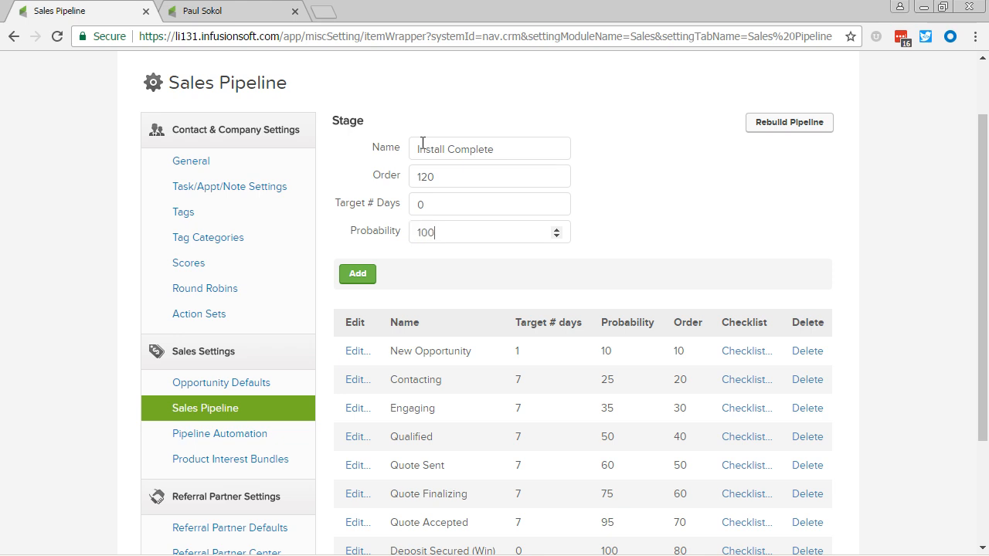
{"action": "key", "text": "Return"}
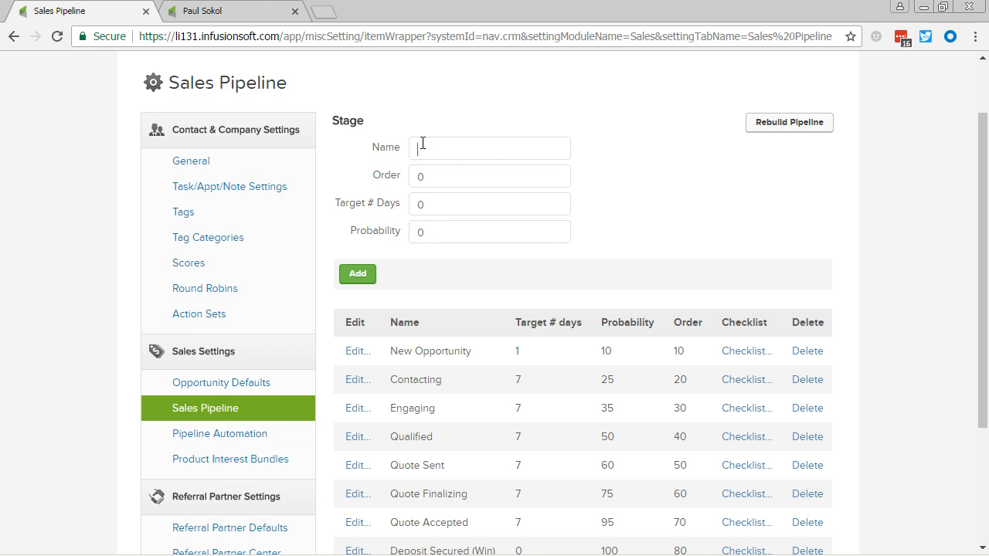
Add an "Inspection Complete" pipeline stage with order 130 and probability 100
{"action": "type", "text": "Inspection Complete"}
{"action": "key", "text": "Tab"}
{"action": "type", "text": "130"}
{"action": "key", "text": "Tab"}
{"action": "key", "text": "Tab"}
{"action": "type", "text": "100"}
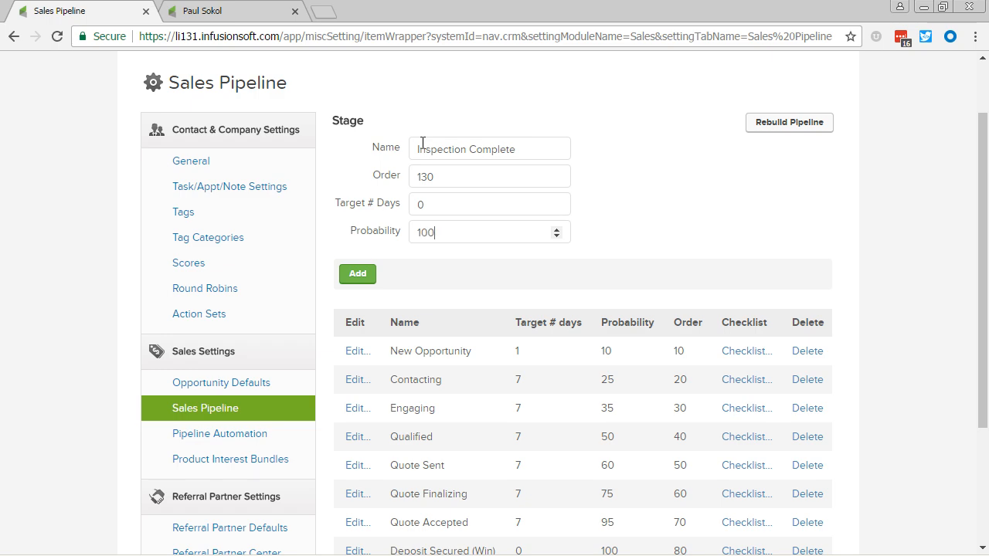
{"action": "key", "text": "Return"}
{"action": "scroll", "coordinate": [523, 249], "scroll_direction": "down", "scroll_amount": 2}
{"action": "scroll", "coordinate": [541, 347], "scroll_direction": "down", "scroll_amount": 1}
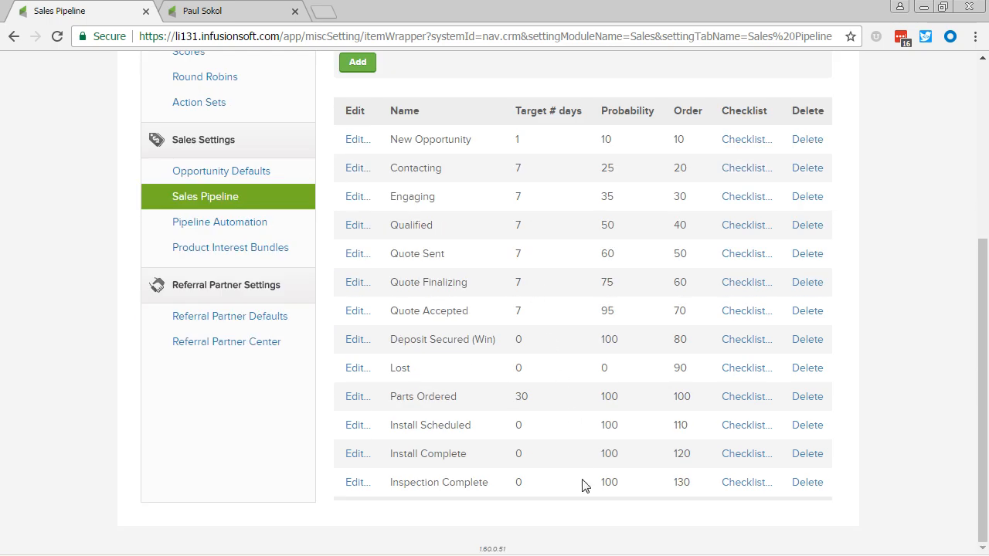
Review the Deposit Secured (Win) stage and the post-sale stages from Parts Ordered to Inspection Complete in the stage list
{"action": "left_click_drag", "start_coordinate": [388, 345], "coordinate": [704, 348]}
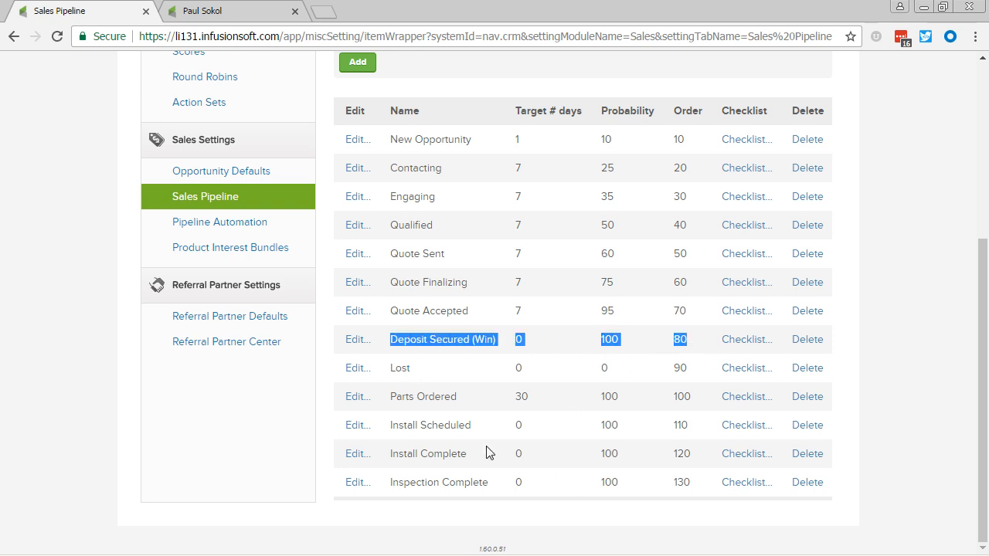
{"action": "left_click_drag", "start_coordinate": [387, 398], "coordinate": [701, 488]}
{"action": "left_click", "coordinate": [703, 492]}
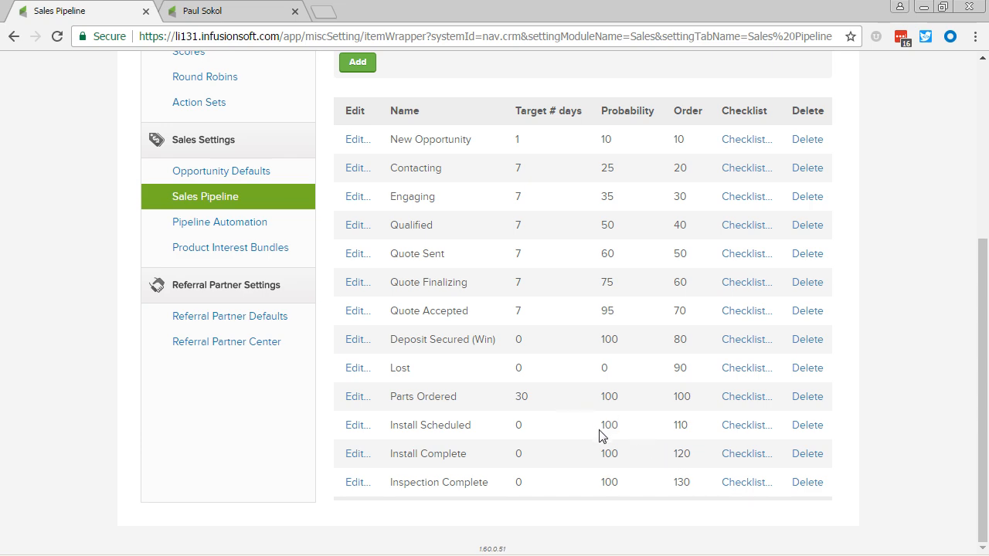
Open the custom field setup for the Opportunity record from the application's admin settings
{"action": "scroll", "coordinate": [600, 441], "scroll_direction": "up", "scroll_amount": 4}
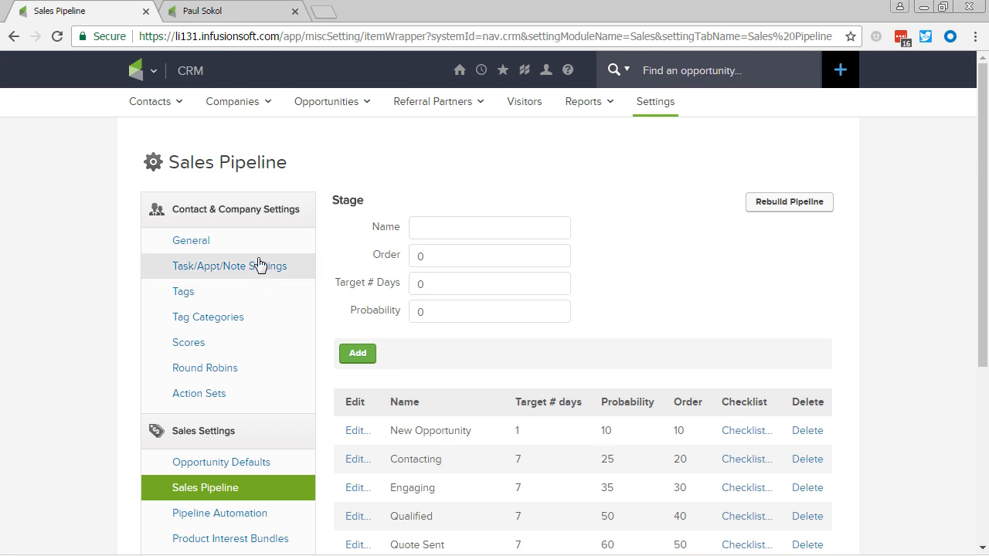
{"action": "left_click", "coordinate": [152, 71]}
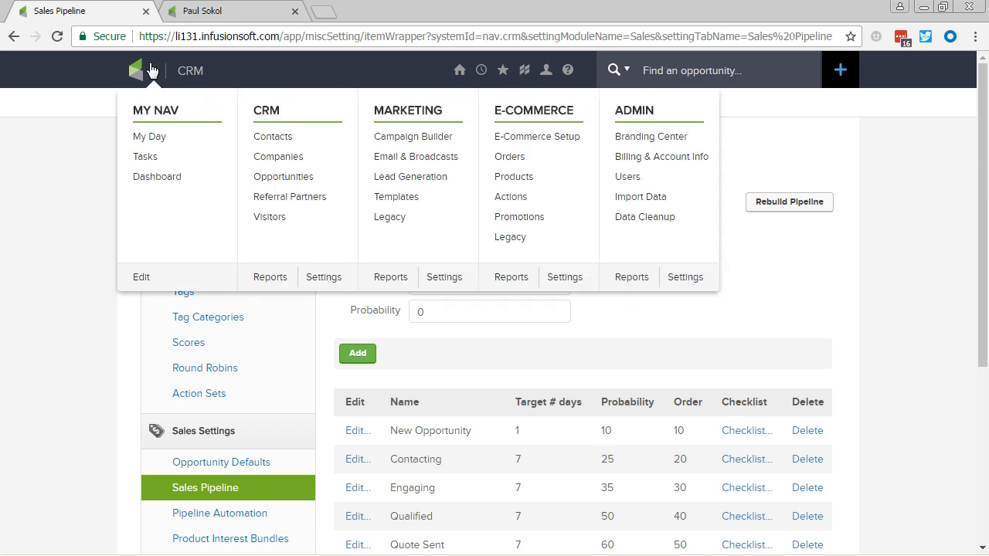
{"action": "left_click", "coordinate": [686, 278]}
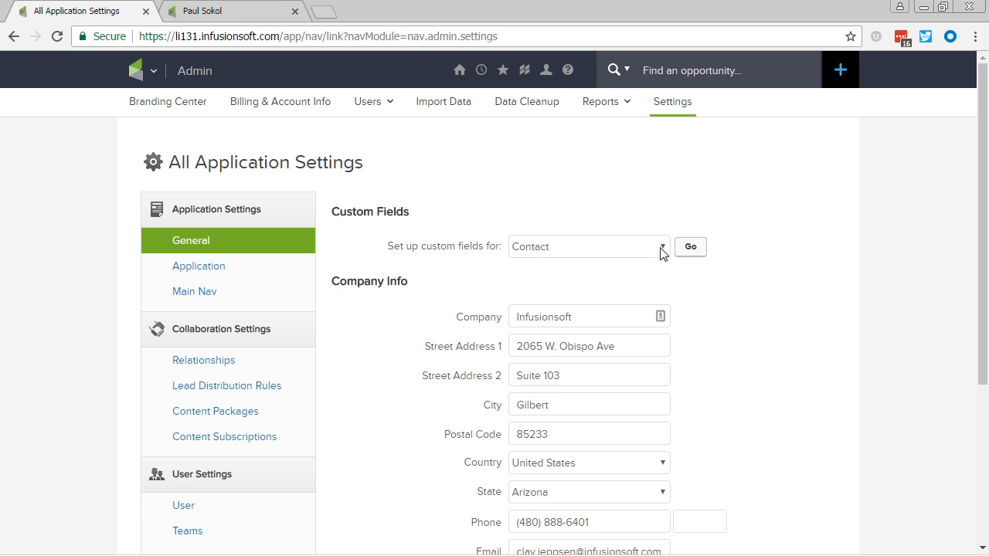
{"action": "left_click", "coordinate": [662, 248]}
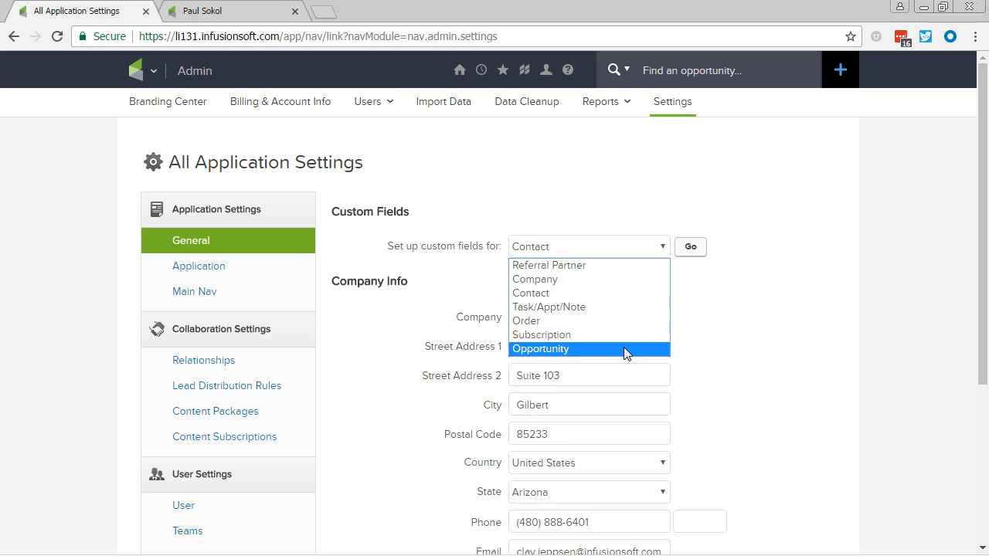
{"action": "left_click", "coordinate": [623, 348]}
{"action": "left_click", "coordinate": [691, 248]}
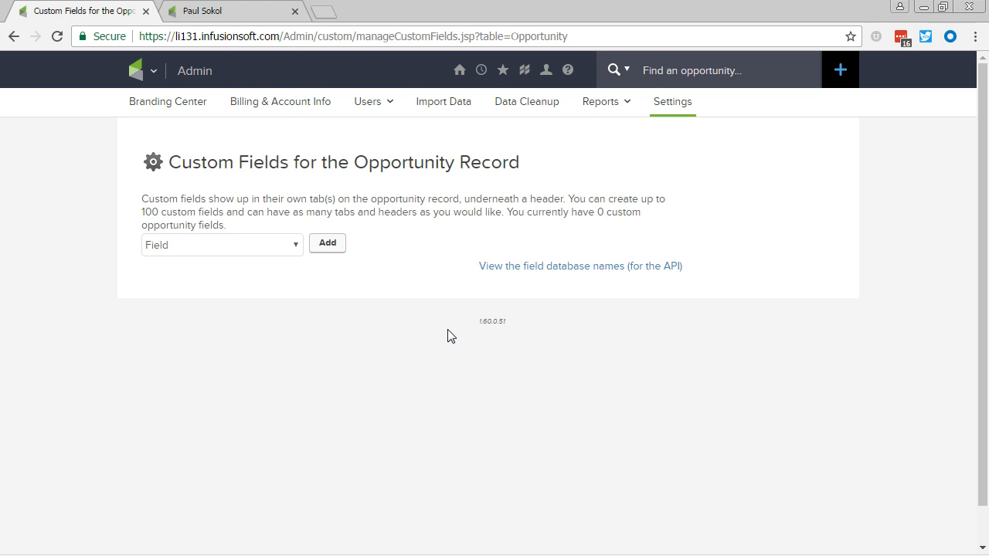
Create and save an opportunity custom field named "Install Date" of type Date, without assigning a specific tab
{"action": "left_click", "coordinate": [327, 242]}
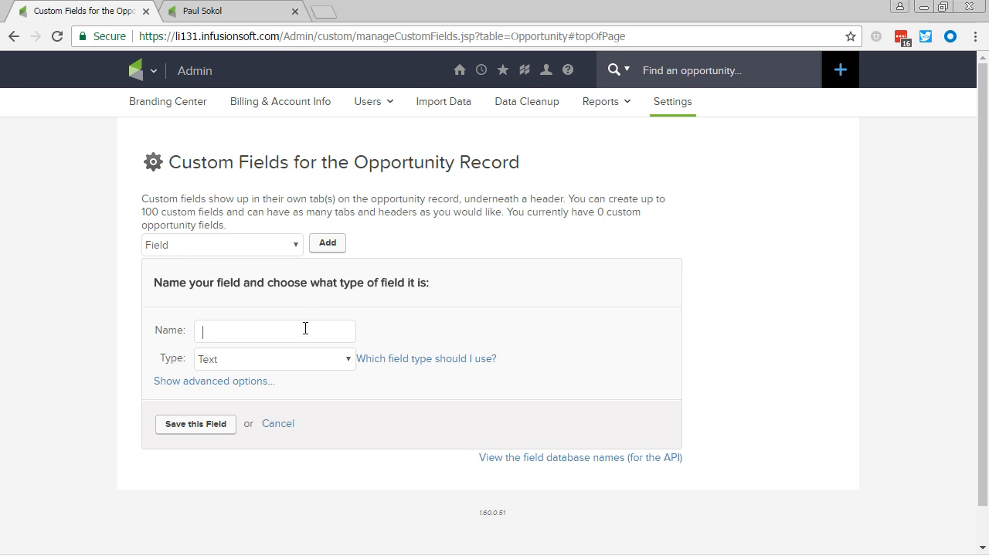
{"action": "left_click", "coordinate": [305, 328]}
{"action": "type", "text": "Install Date"}
{"action": "key", "text": "Tab"}
{"action": "key", "text": "d"}
{"action": "left_click", "coordinate": [267, 381]}
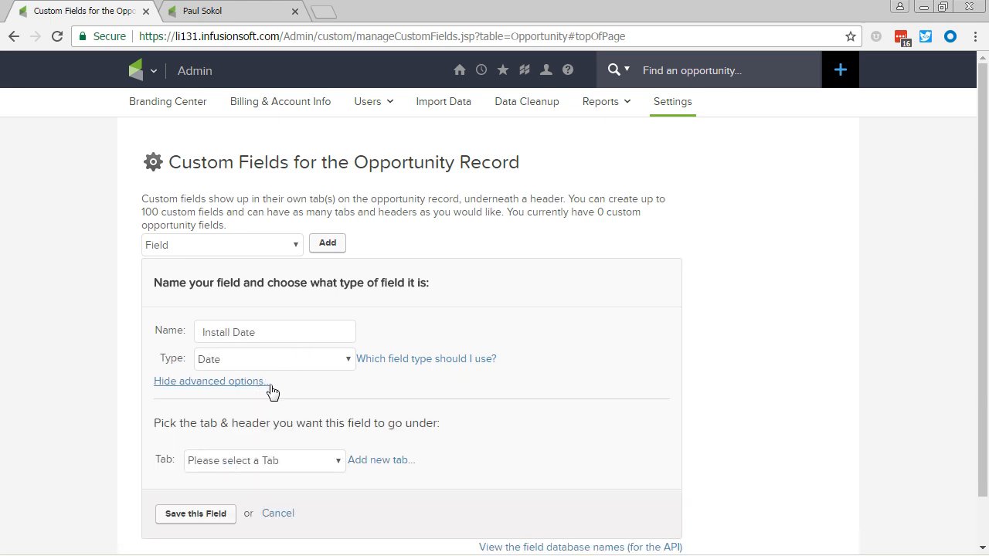
{"action": "left_click", "coordinate": [223, 503]}
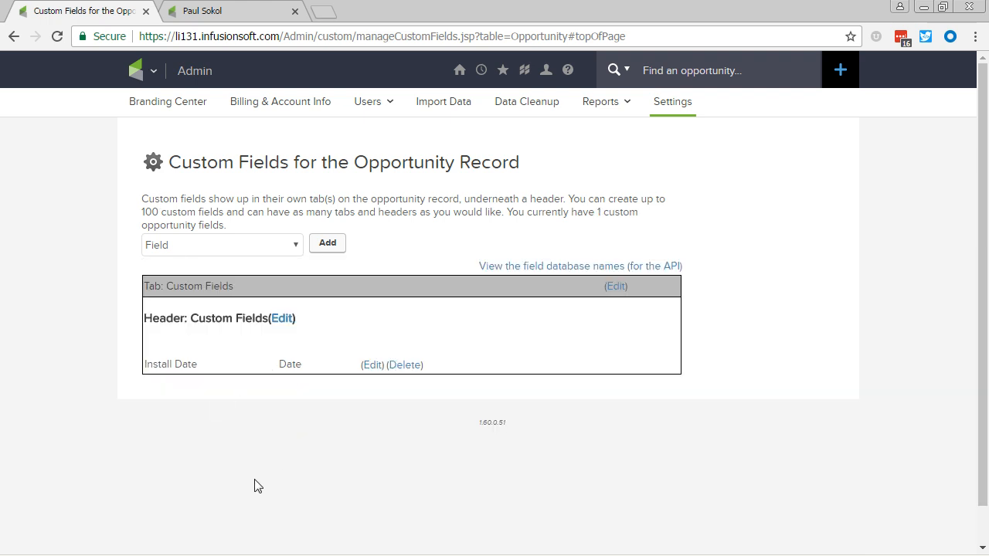
Reload the opportunity record and inspect the Install Date field among its custom fields
{"action": "left_click", "coordinate": [263, 10]}
{"action": "scroll", "coordinate": [376, 105], "scroll_direction": "up", "scroll_amount": 6}
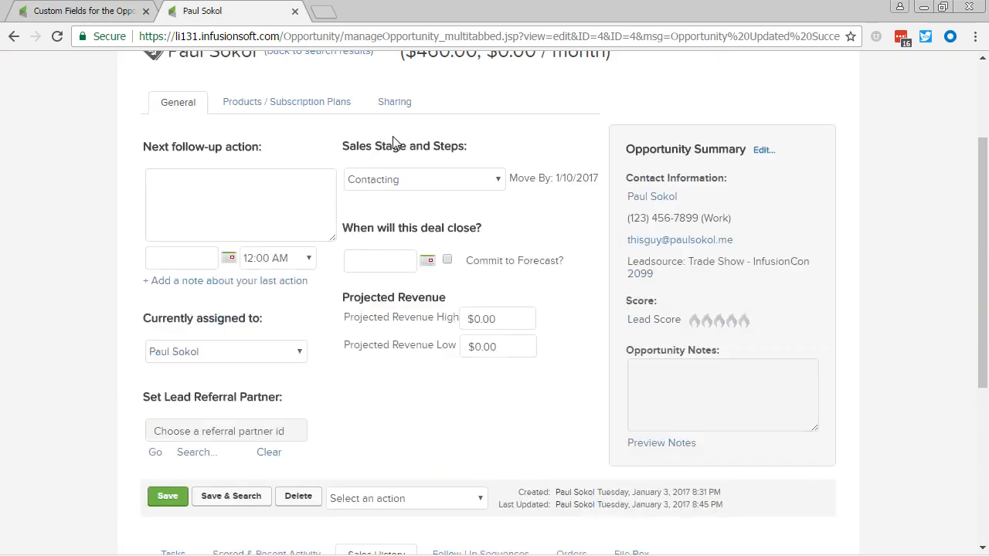
{"action": "left_click", "coordinate": [56, 37]}
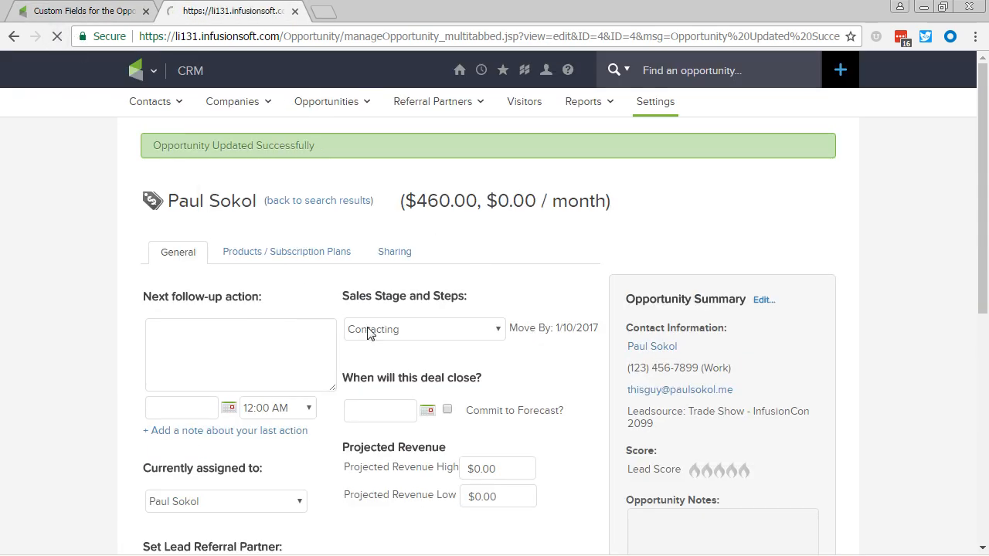
{"action": "left_click", "coordinate": [370, 255]}
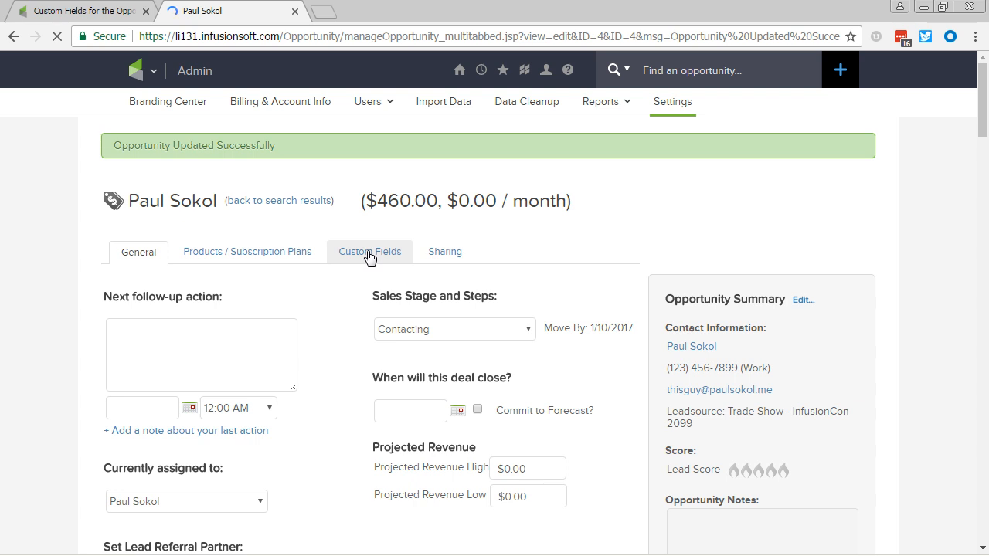
{"action": "left_click", "coordinate": [189, 327]}
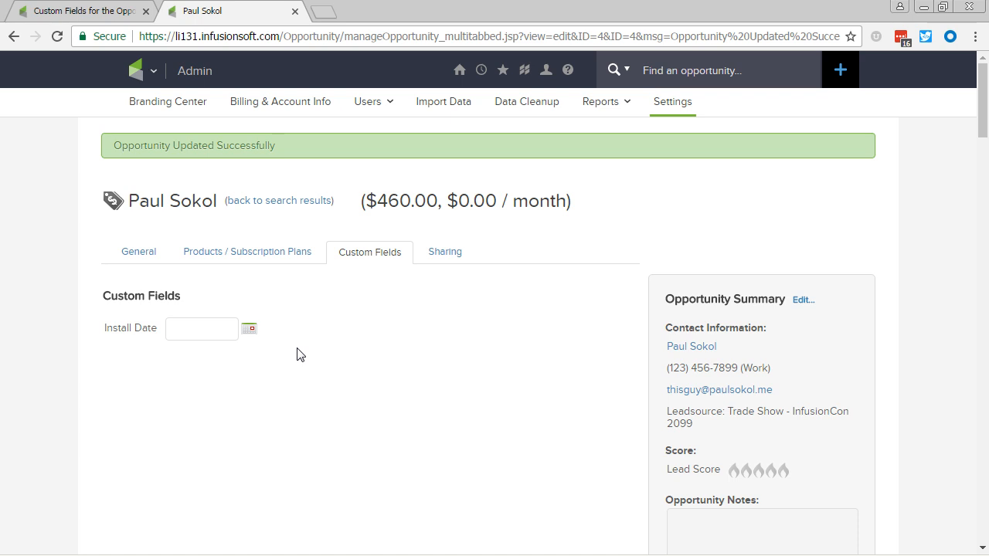
Return to the Opportunity Defaults settings and review the active stages, win and loss stages and viewing options
{"action": "left_click", "coordinate": [150, 68]}
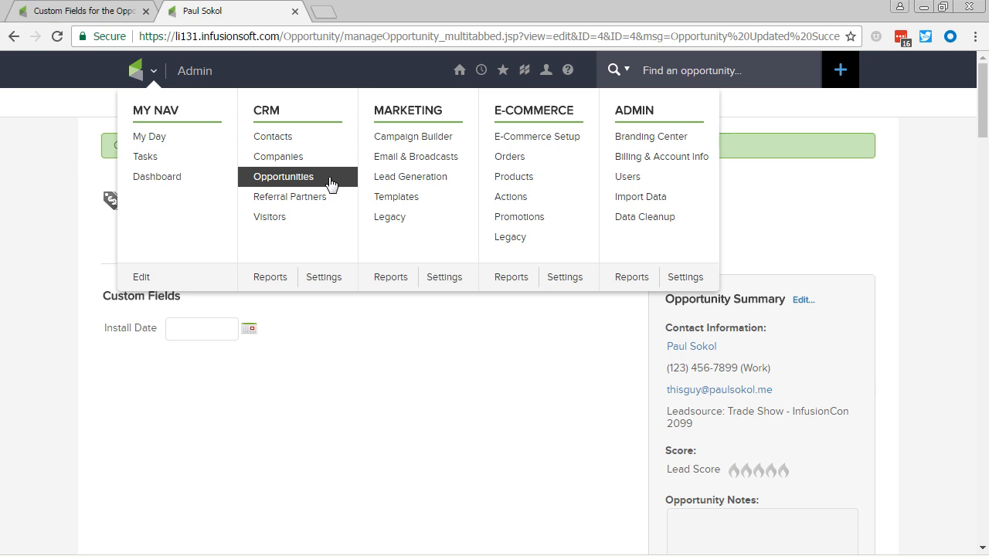
{"action": "left_click", "coordinate": [77, 11]}
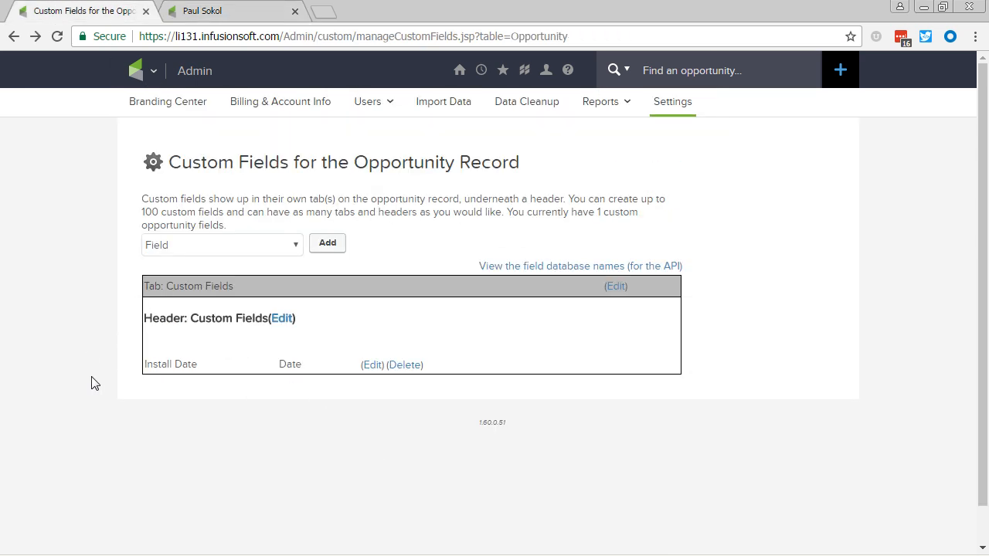
{"action": "key", "text": "alt+Left"}
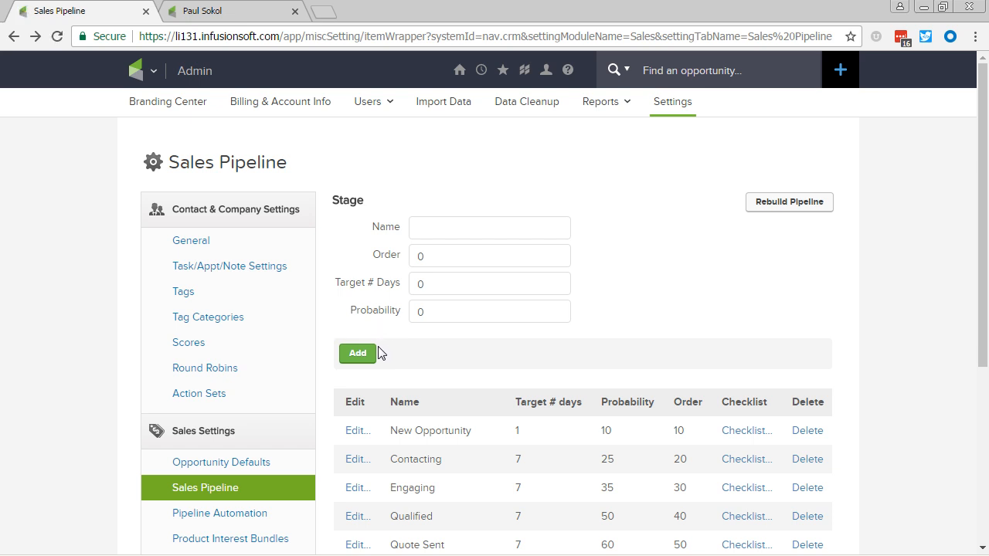
{"action": "left_click", "coordinate": [263, 461]}
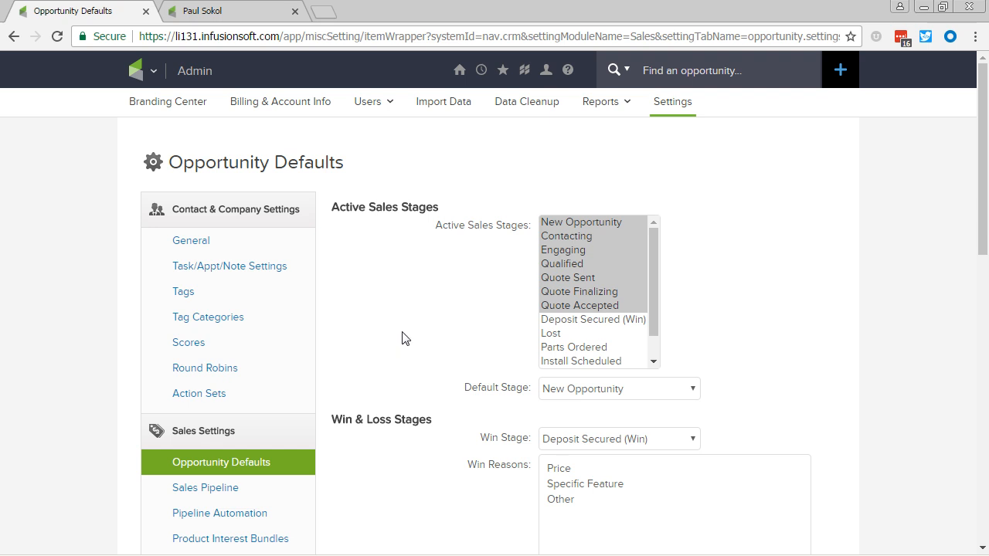
{"action": "scroll", "coordinate": [402, 370], "scroll_direction": "down", "scroll_amount": 6}
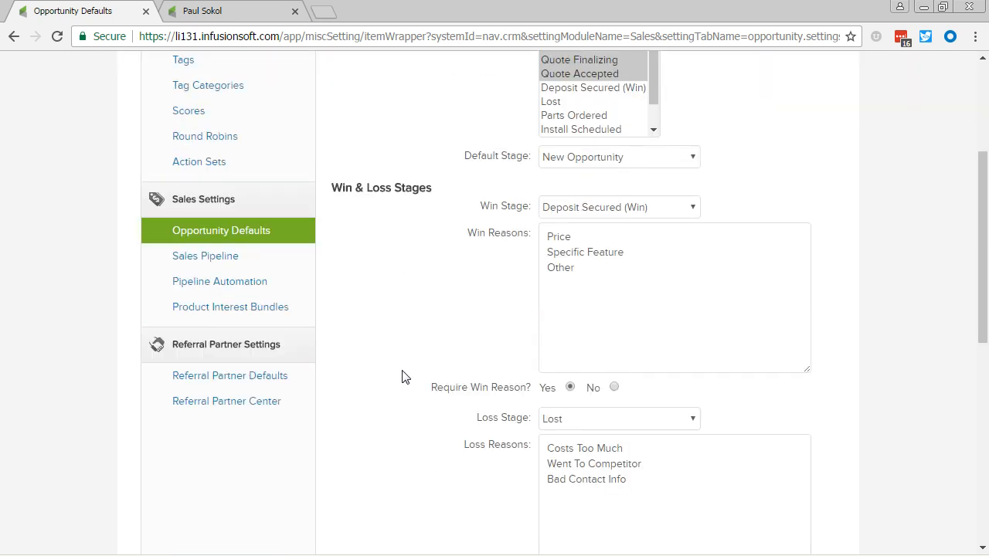
{"action": "scroll", "coordinate": [407, 376], "scroll_direction": "down", "scroll_amount": 1}
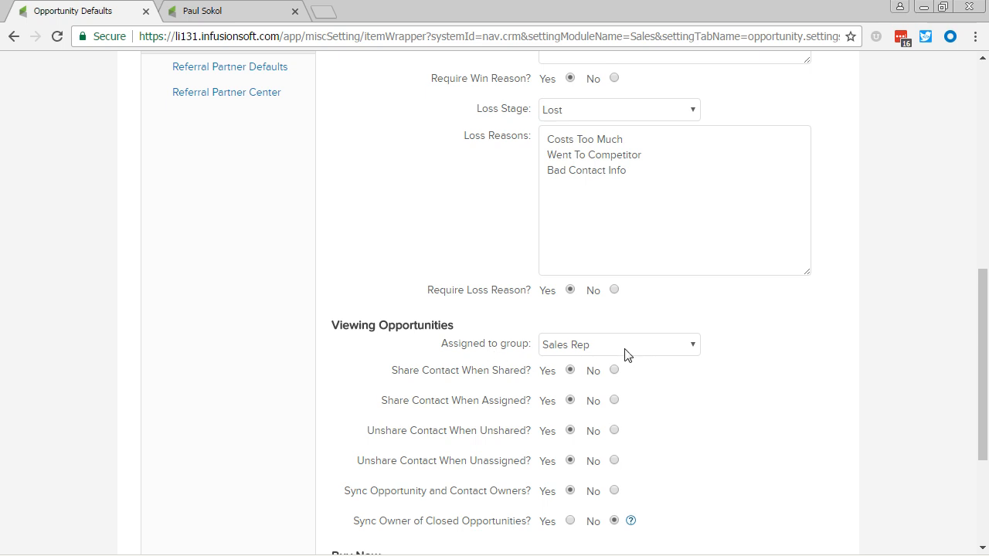
{"action": "scroll", "coordinate": [626, 355], "scroll_direction": "up", "scroll_amount": 7}
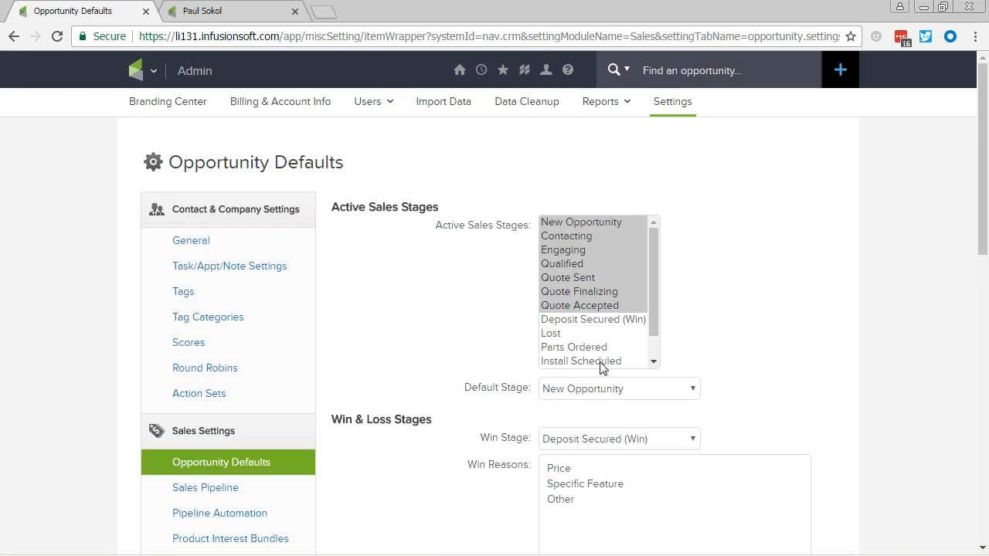
Locate the user management entry, and examine the group choices for opportunity assignment in the Viewing Opportunities settings
{"action": "left_click", "coordinate": [136, 77]}
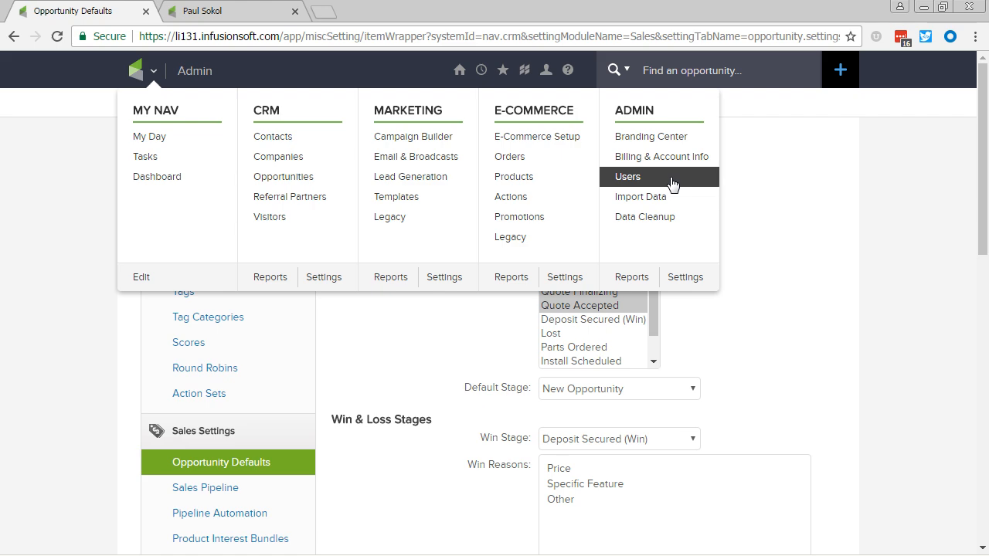
{"action": "scroll", "coordinate": [402, 316], "scroll_direction": "down", "scroll_amount": 8}
{"action": "scroll", "coordinate": [397, 318], "scroll_direction": "down", "scroll_amount": 2}
{"action": "scroll", "coordinate": [408, 325], "scroll_direction": "up", "scroll_amount": 2}
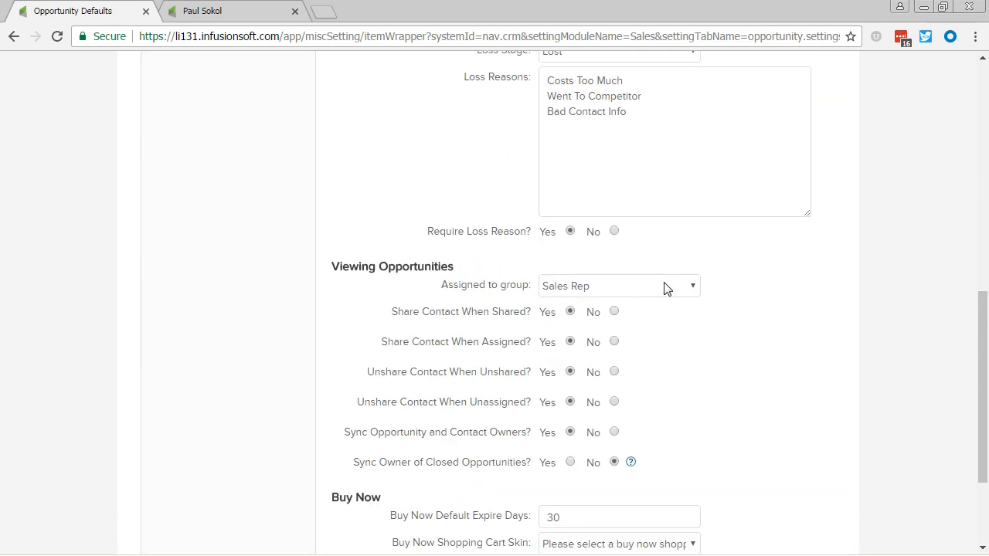
{"action": "left_click", "coordinate": [688, 287]}
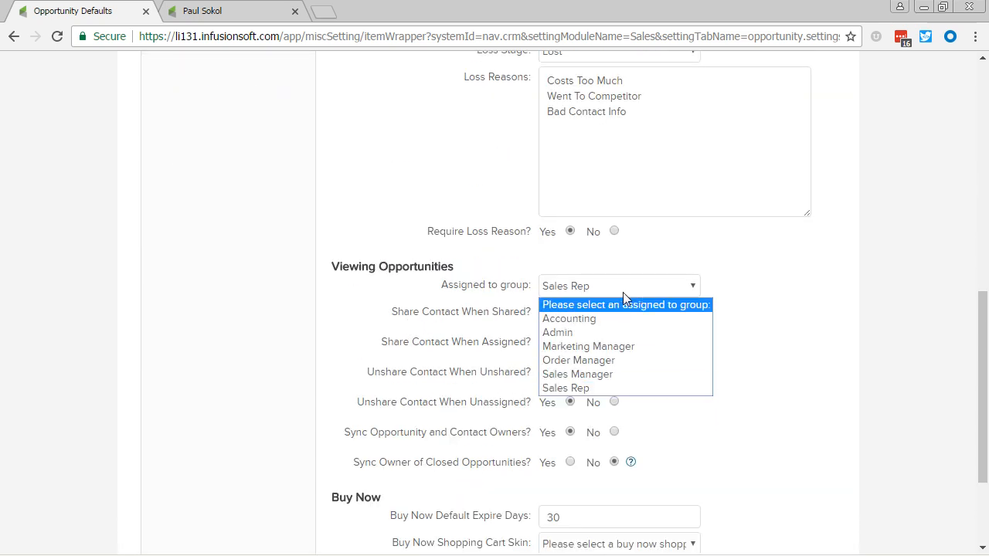
{"action": "left_click", "coordinate": [474, 290]}
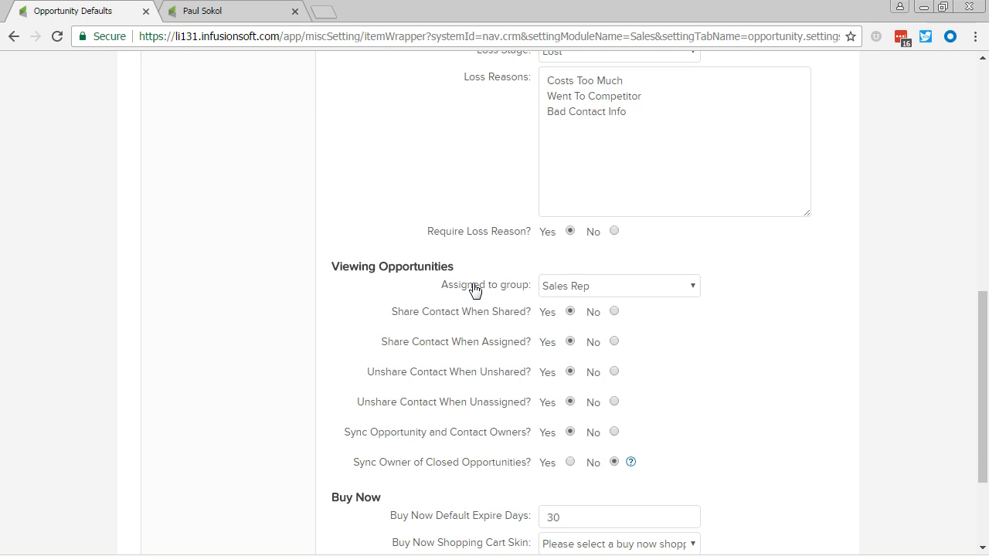
{"action": "key", "text": "alt+Tab"}
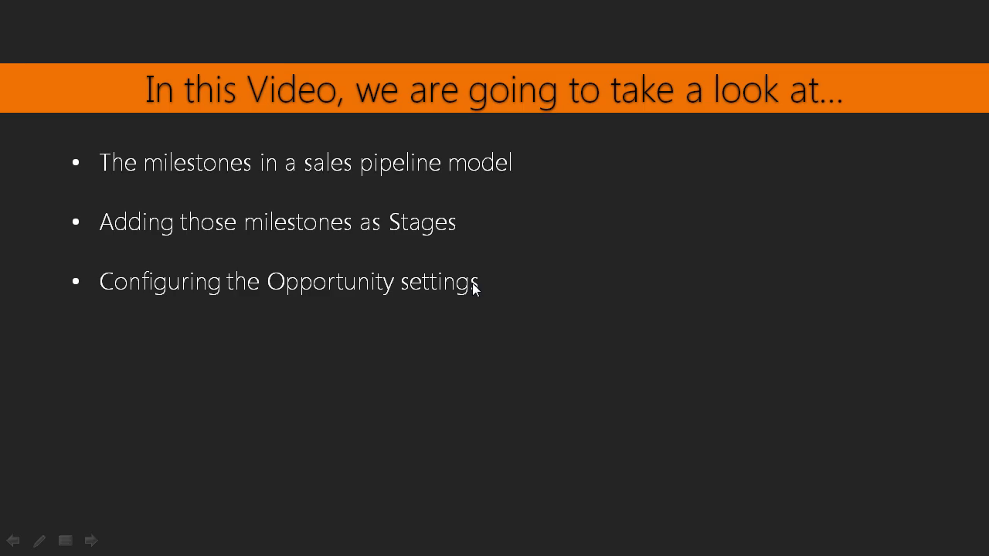
{"action": "left_click", "coordinate": [472, 282]}
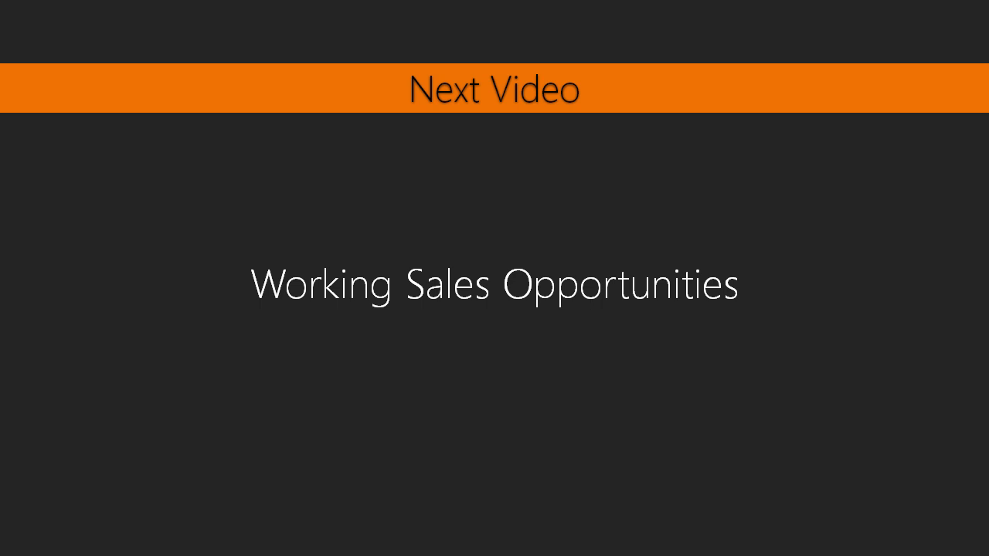
{"action": "key", "text": "alt+Tab"}
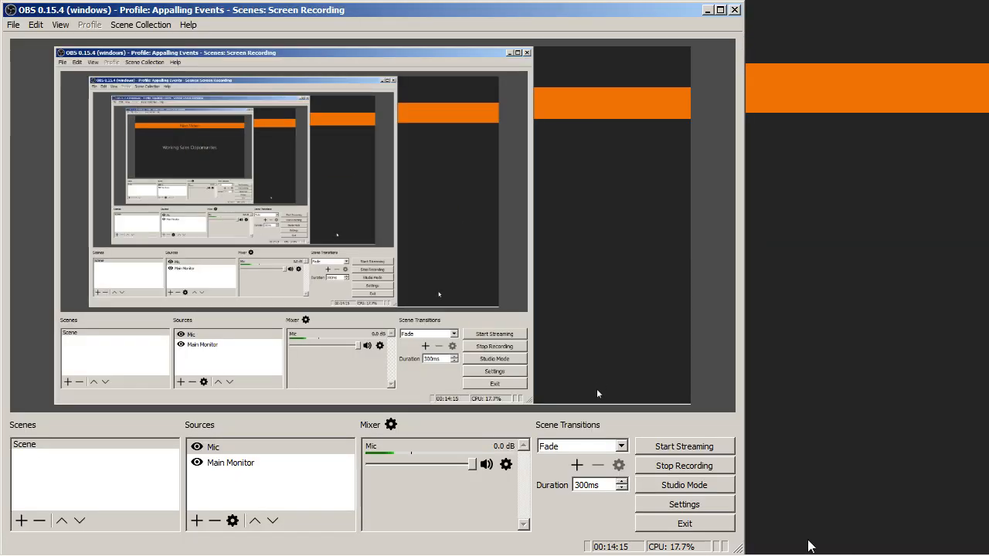